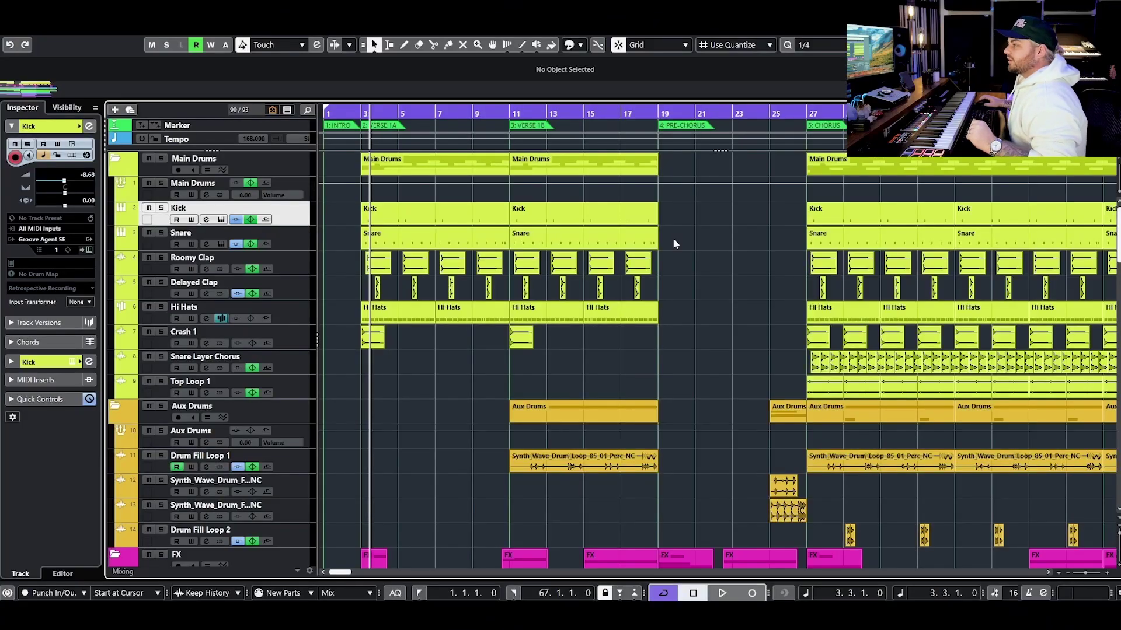
Scroll the track list and select the Master Bus track to inspect it
{"action": "scroll", "coordinate": [675, 242], "scroll_direction": "down", "scroll_amount": 15}
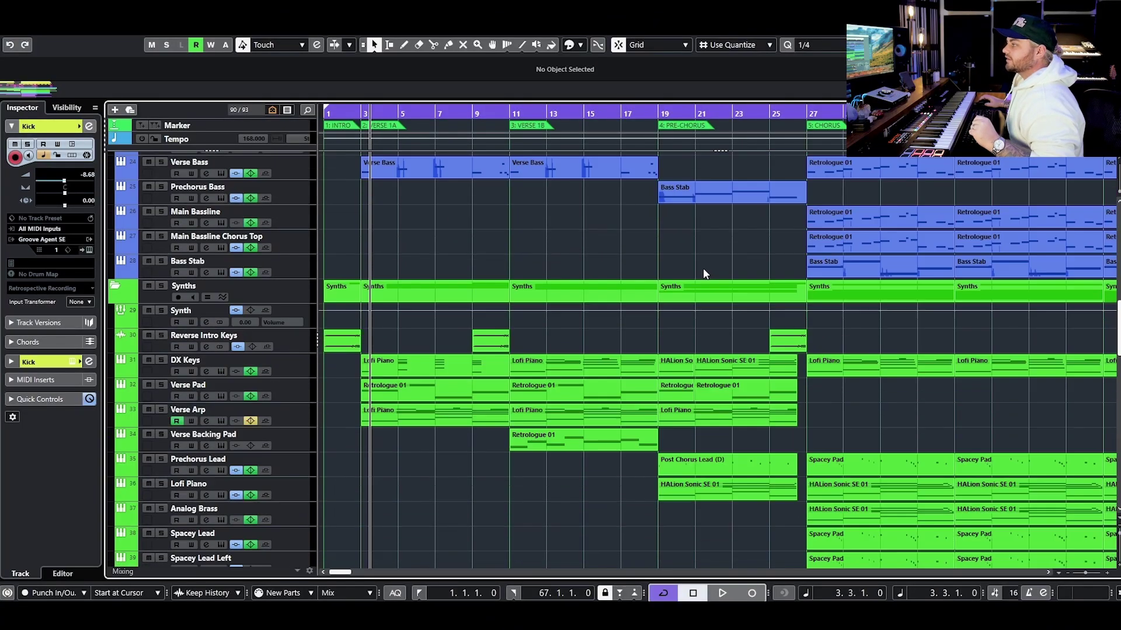
{"action": "scroll", "coordinate": [702, 271], "scroll_direction": "down", "scroll_amount": 20}
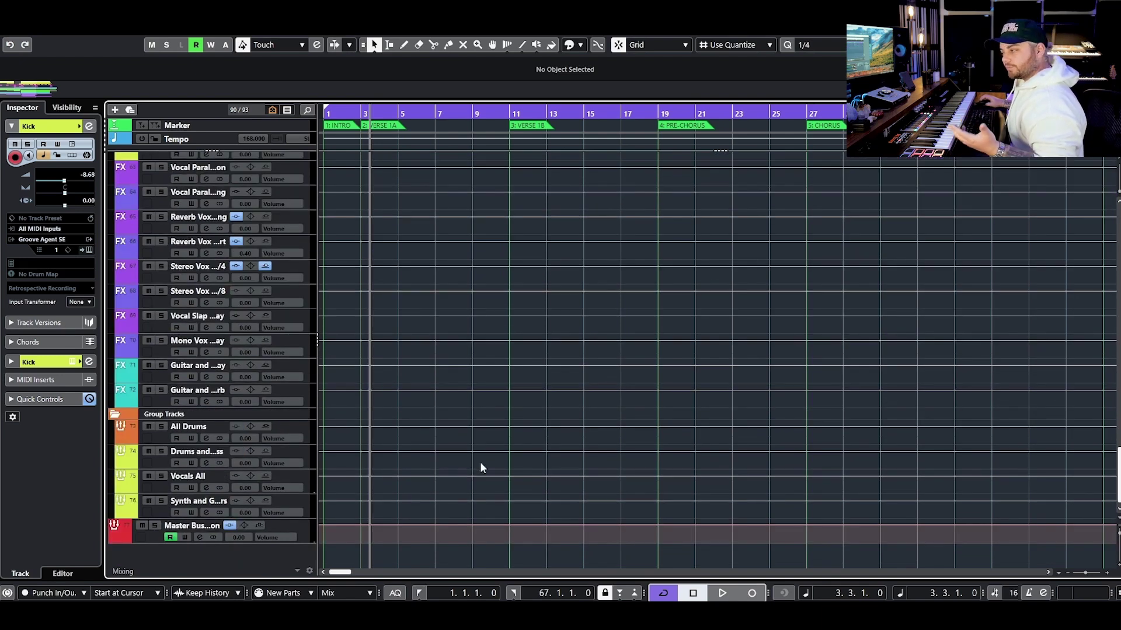
{"action": "scroll", "coordinate": [490, 467], "scroll_direction": "up", "scroll_amount": 20}
{"action": "scroll", "coordinate": [455, 474], "scroll_direction": "down", "scroll_amount": 20}
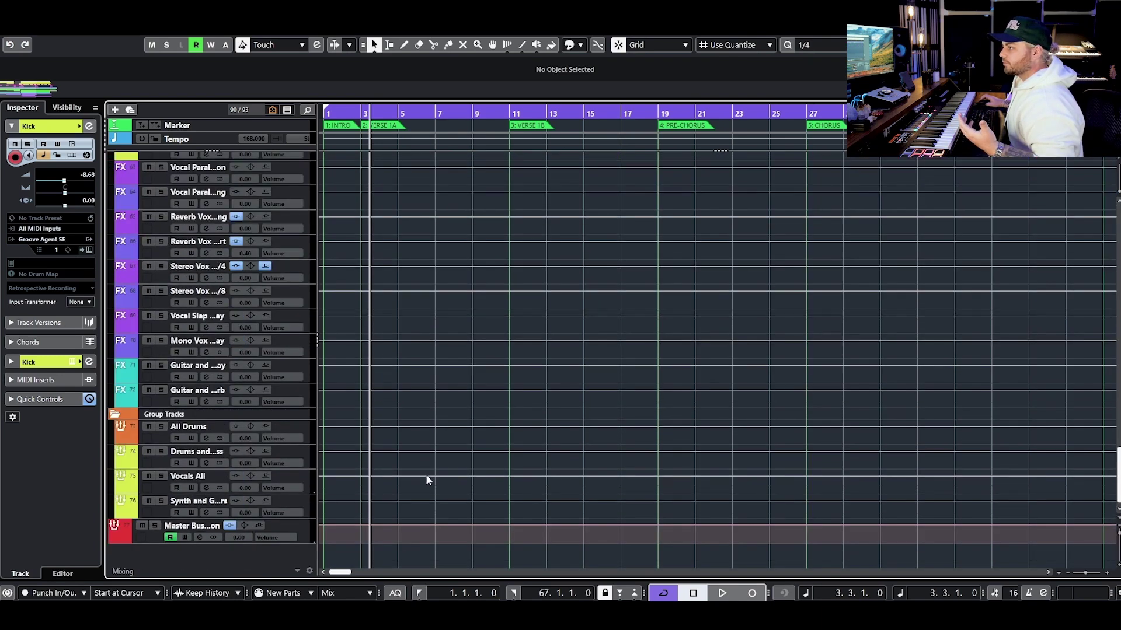
{"action": "left_click", "coordinate": [310, 531]}
{"action": "scroll", "coordinate": [663, 358], "scroll_direction": "up", "scroll_amount": 20}
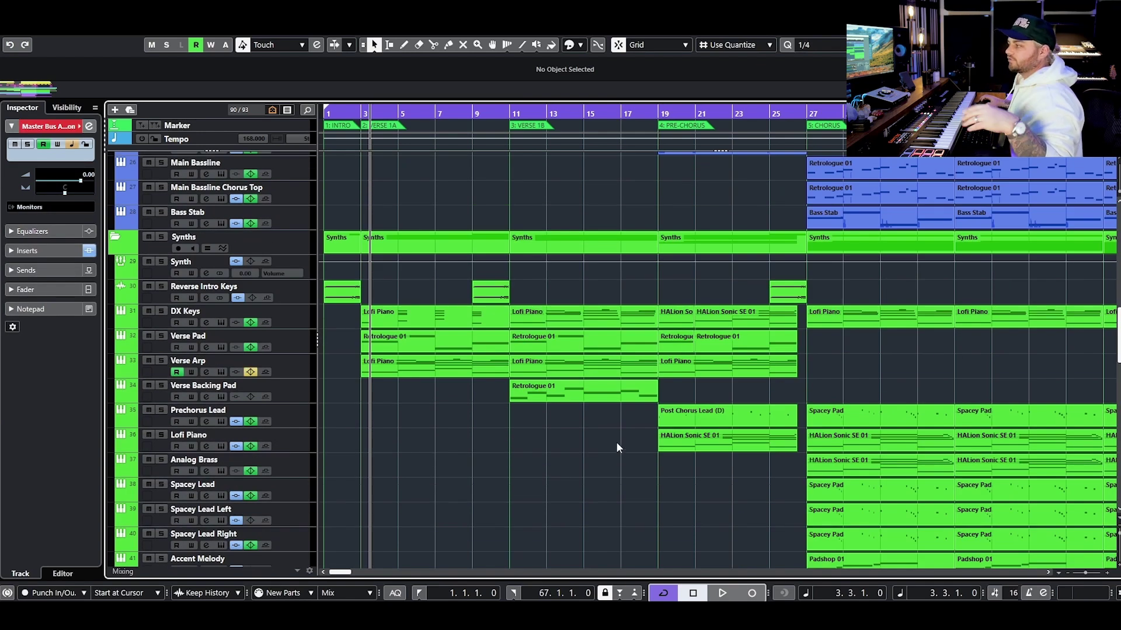
{"action": "scroll", "coordinate": [617, 447], "scroll_direction": "up", "scroll_amount": 15}
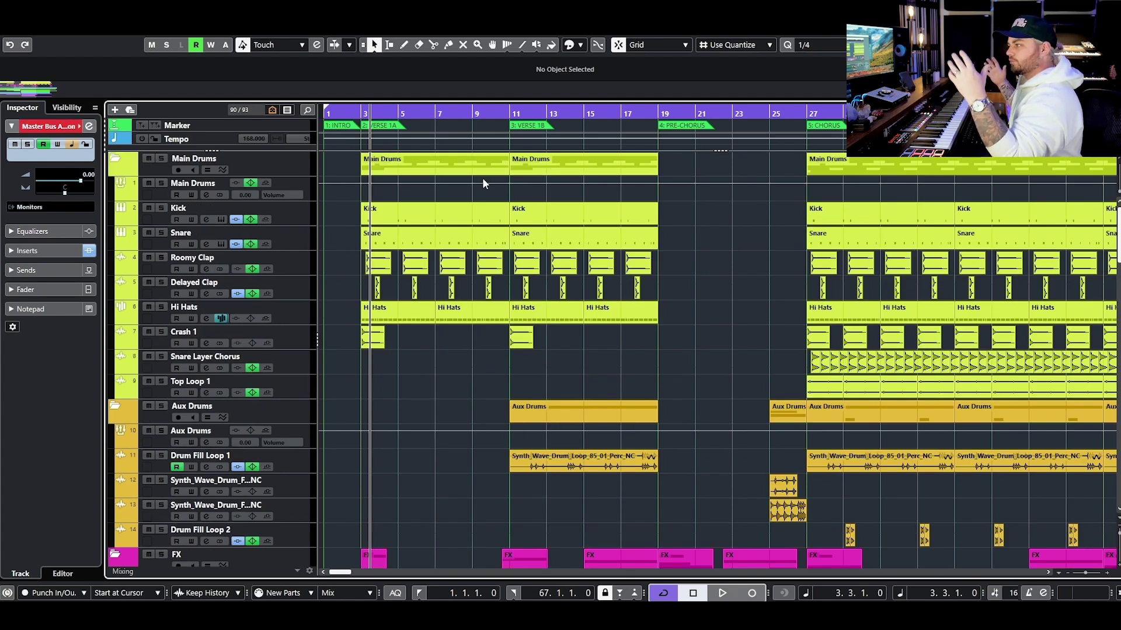
Step through the markers INTRO, VERSE 1A, VERSE 1B, PRE-CHORUS, CHORUS and POST-CHORUS
{"action": "left_click", "coordinate": [281, 124]}
{"action": "left_click", "coordinate": [344, 125]}
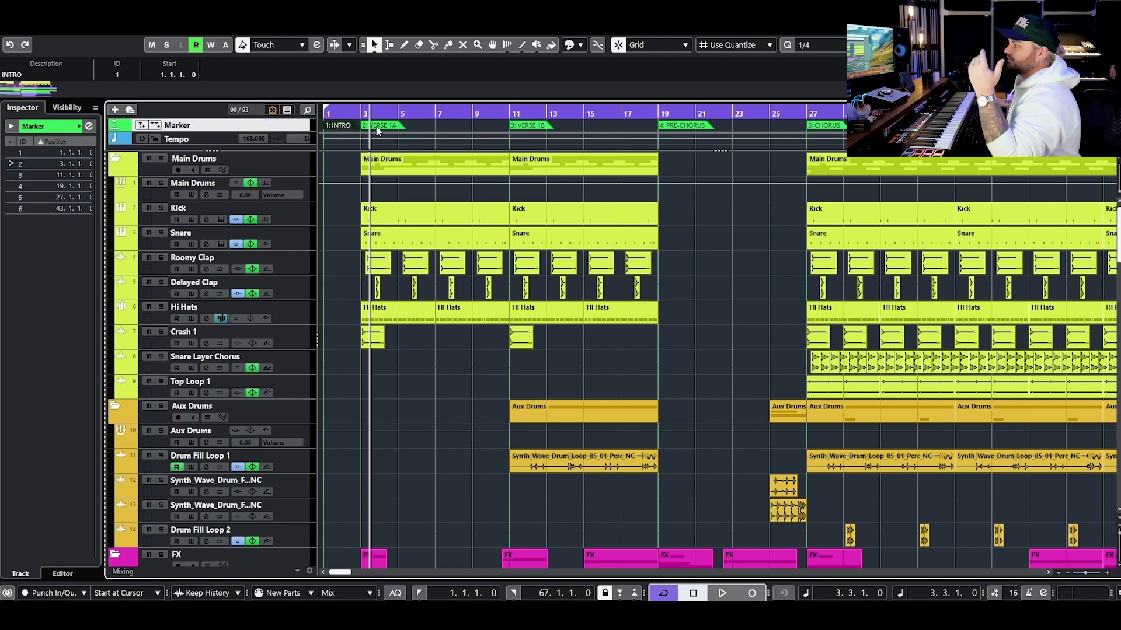
{"action": "left_click", "coordinate": [377, 128]}
{"action": "left_click", "coordinate": [516, 127]}
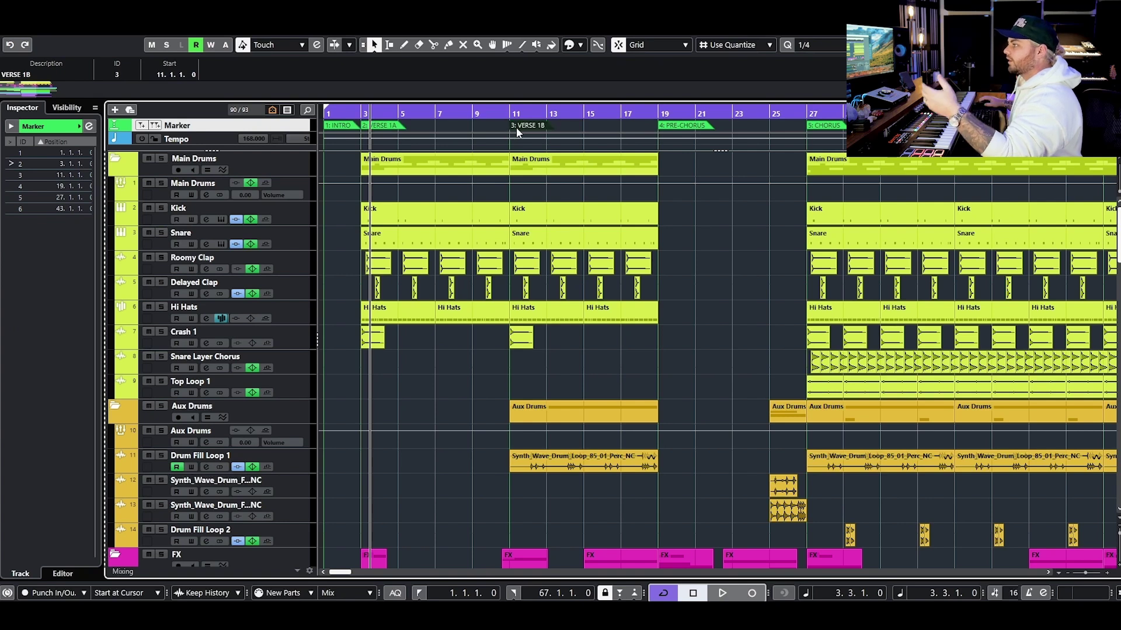
{"action": "left_click", "coordinate": [684, 127]}
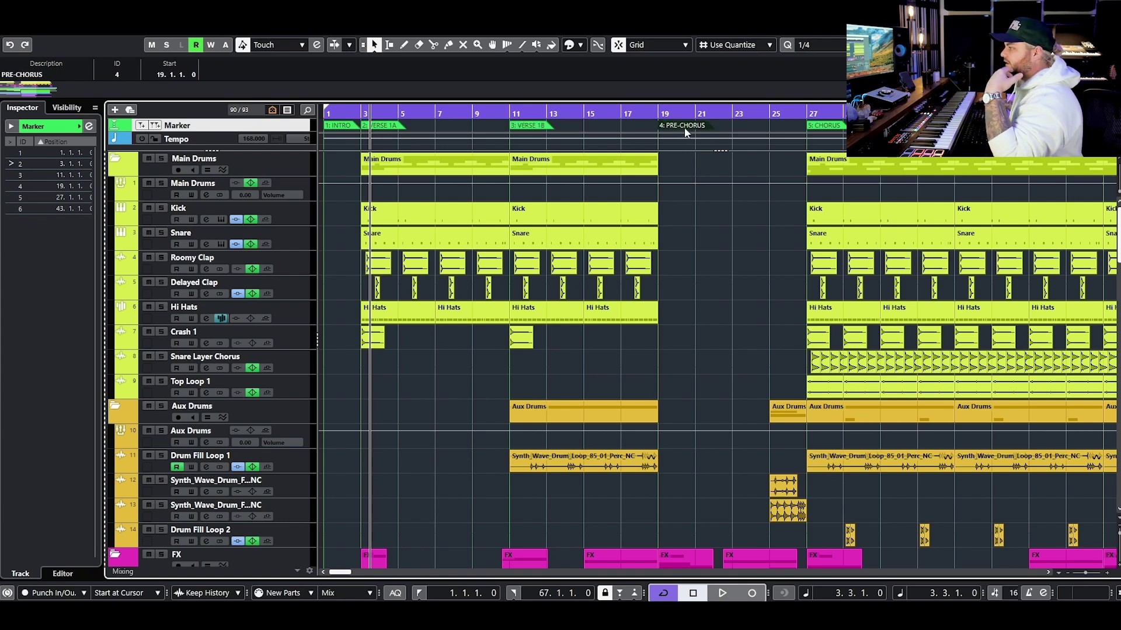
{"action": "left_click", "coordinate": [823, 130]}
{"action": "left_click", "coordinate": [1106, 127]}
{"action": "scroll", "coordinate": [800, 294], "scroll_direction": "right", "scroll_amount": 5}
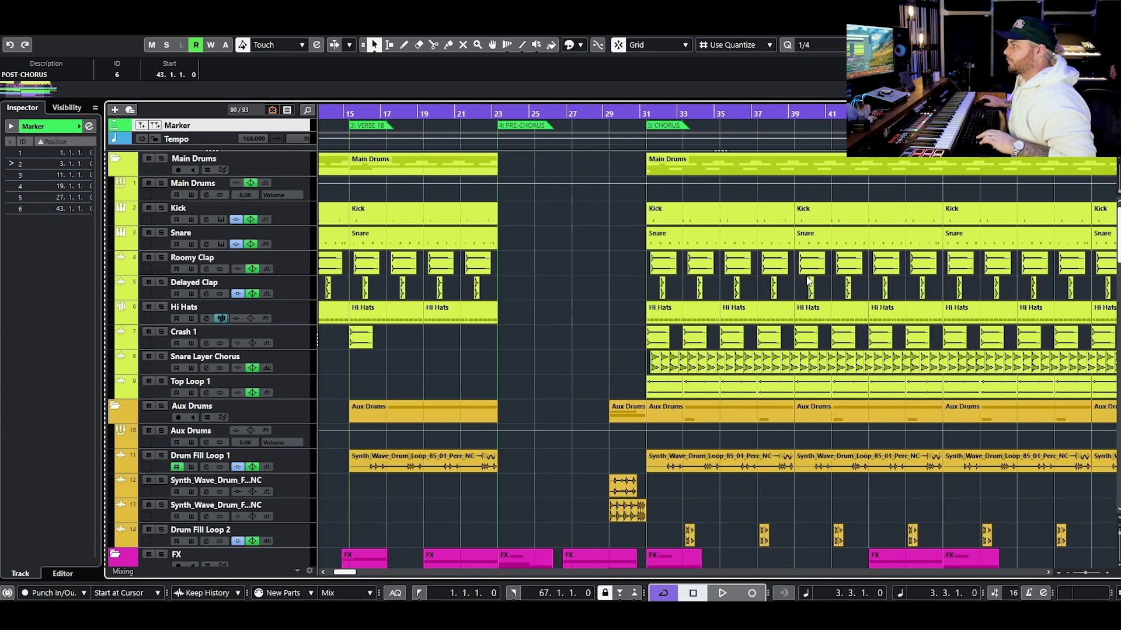
{"action": "scroll", "coordinate": [803, 290], "scroll_direction": "left", "scroll_amount": 5}
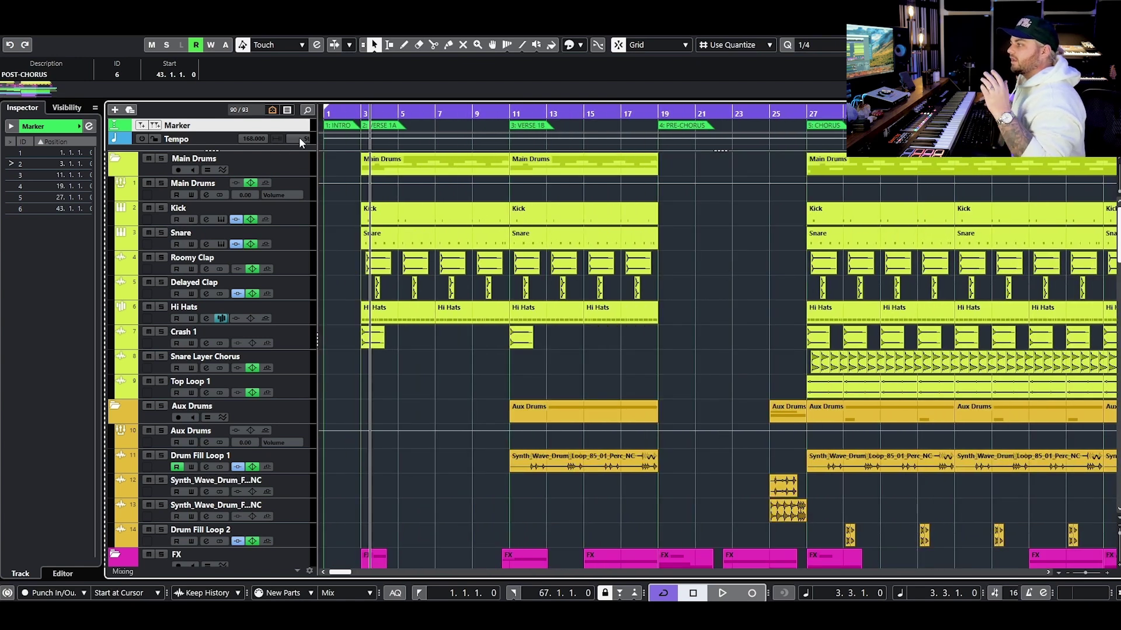
Select the Tempo track showing 168.000 BPM and dismiss the add-track context menu
{"action": "left_click", "coordinate": [224, 143]}
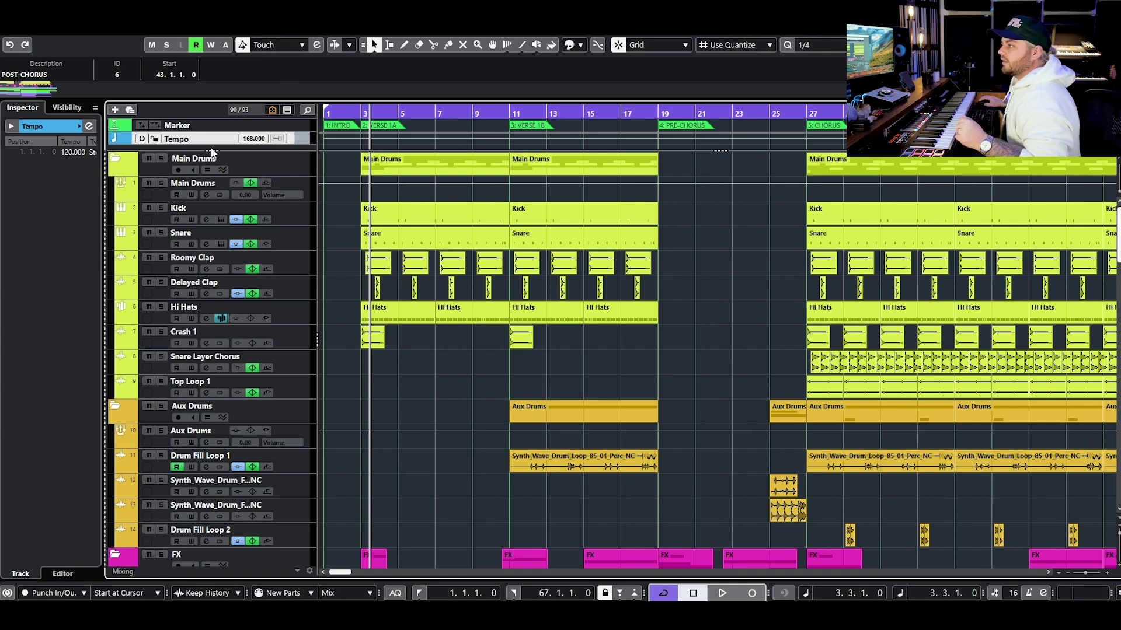
{"action": "right_click", "coordinate": [208, 152]}
{"action": "key", "text": "Escape"}
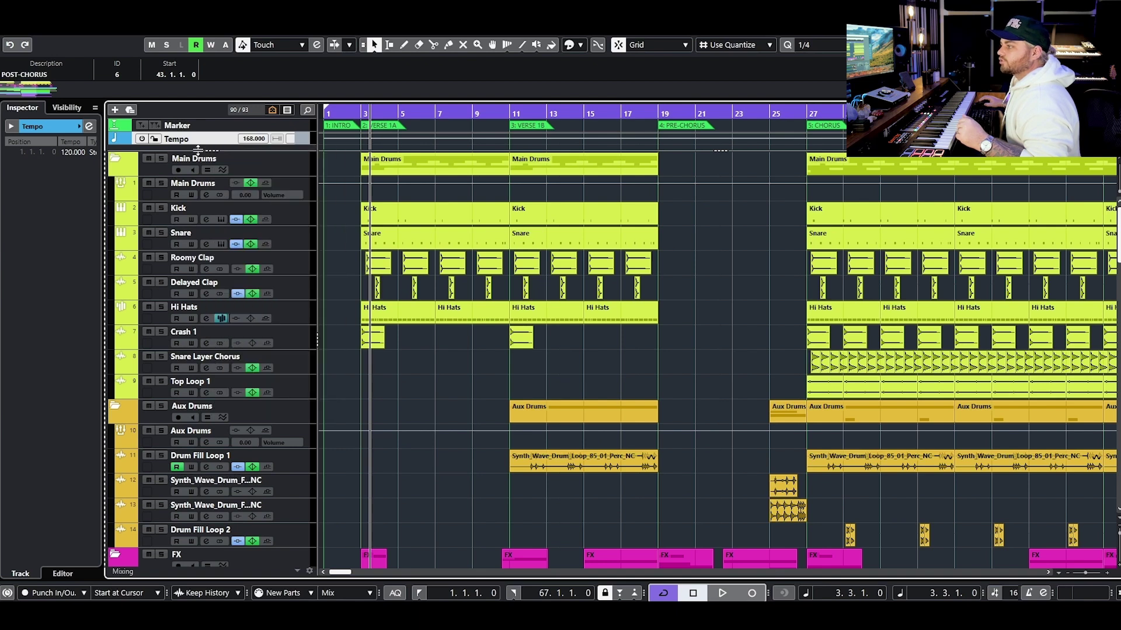
{"action": "scroll", "coordinate": [205, 155], "scroll_direction": "down", "scroll_amount": 1}
{"action": "scroll", "coordinate": [234, 151], "scroll_direction": "down", "scroll_amount": 10}
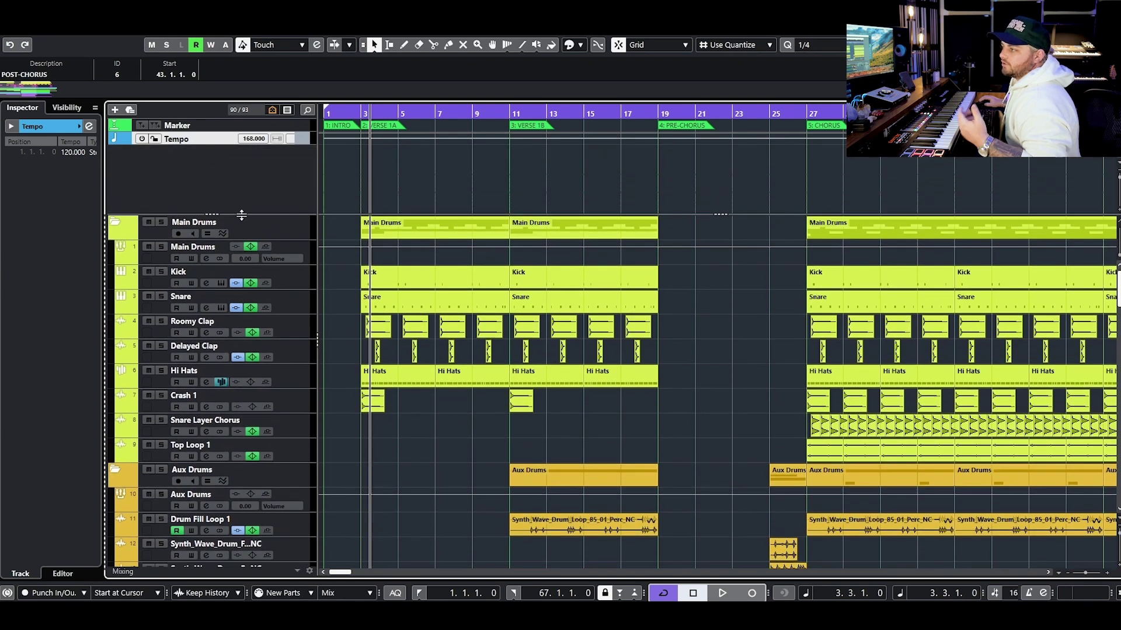
{"action": "scroll", "coordinate": [696, 225], "scroll_direction": "down", "scroll_amount": 5}
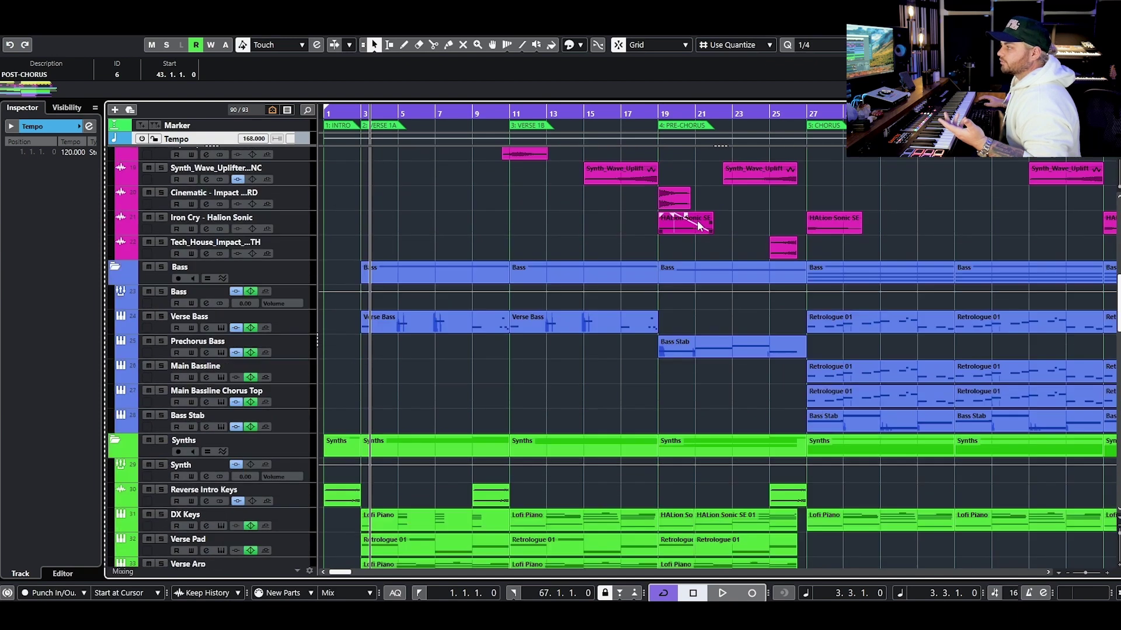
{"action": "scroll", "coordinate": [696, 228], "scroll_direction": "up", "scroll_amount": 10}
{"action": "scroll", "coordinate": [698, 233], "scroll_direction": "down", "scroll_amount": 5}
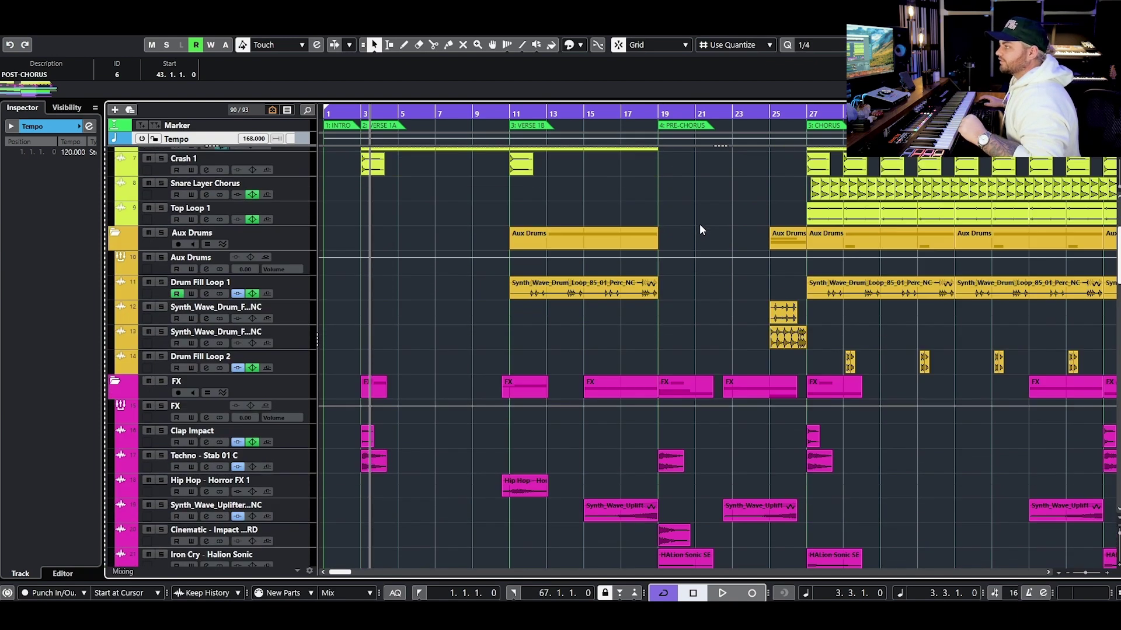
{"action": "scroll", "coordinate": [700, 222], "scroll_direction": "up", "scroll_amount": 5}
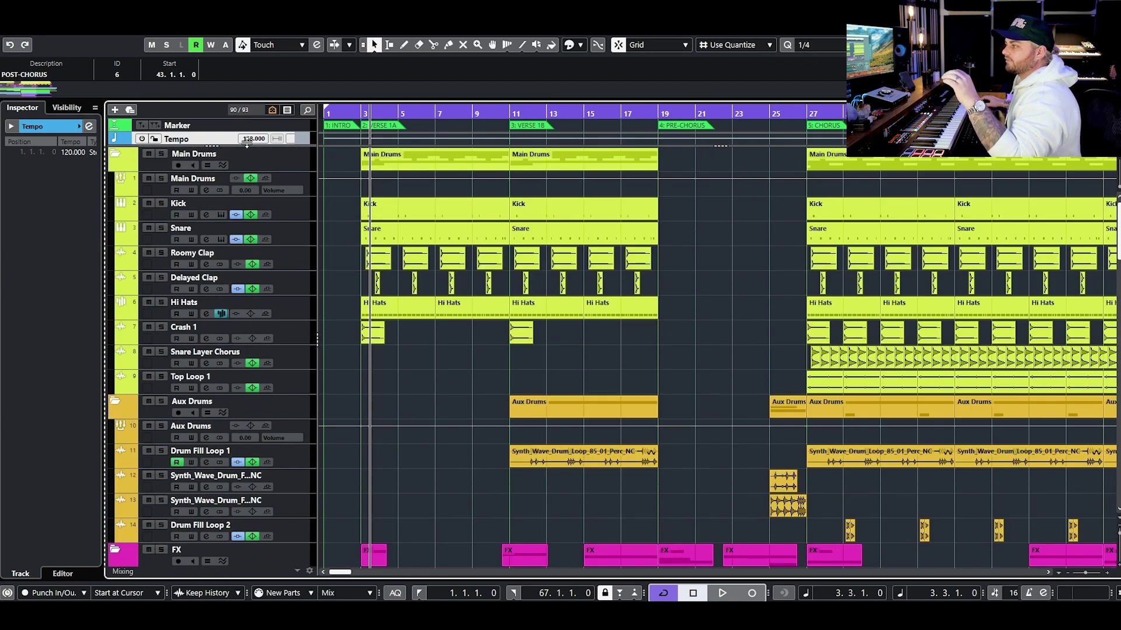
Turn on Solo for the Main Drums folder track and select that folder
{"action": "left_click", "coordinate": [410, 238]}
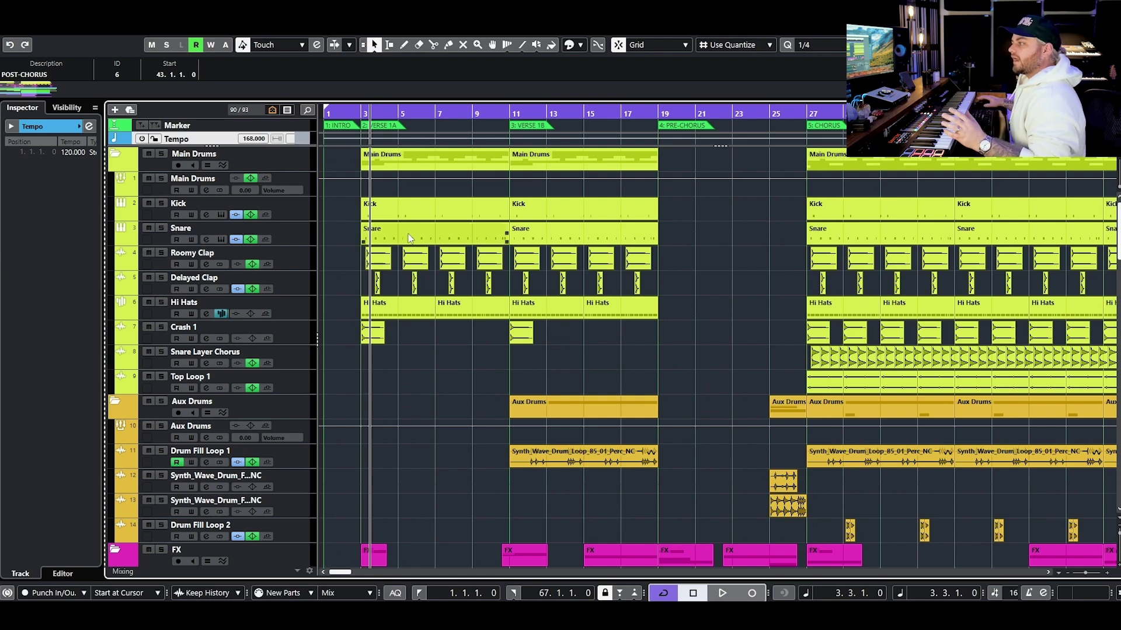
{"action": "scroll", "coordinate": [345, 278], "scroll_direction": "down", "scroll_amount": 5}
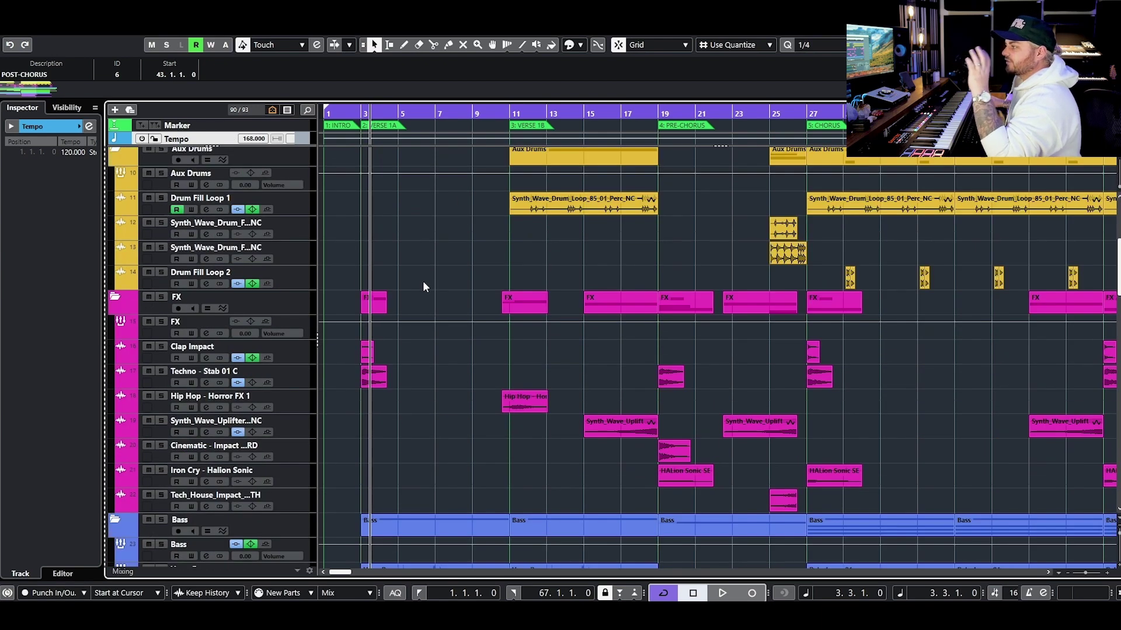
{"action": "scroll", "coordinate": [424, 286], "scroll_direction": "down", "scroll_amount": 14}
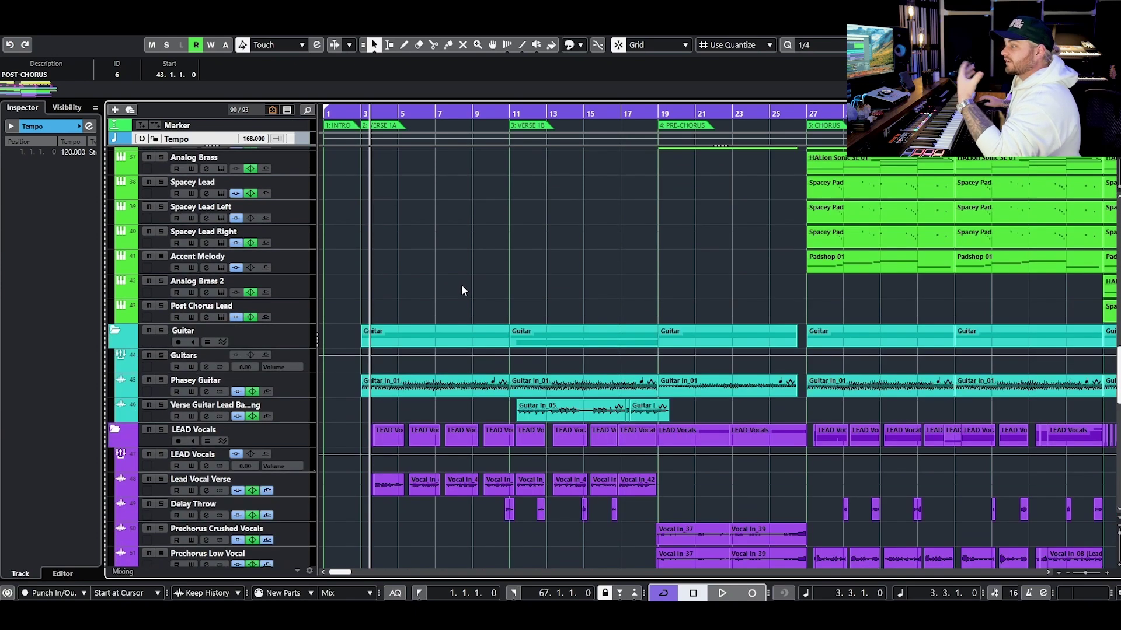
{"action": "scroll", "coordinate": [461, 286], "scroll_direction": "down", "scroll_amount": 5}
{"action": "scroll", "coordinate": [497, 303], "scroll_direction": "up", "scroll_amount": 10}
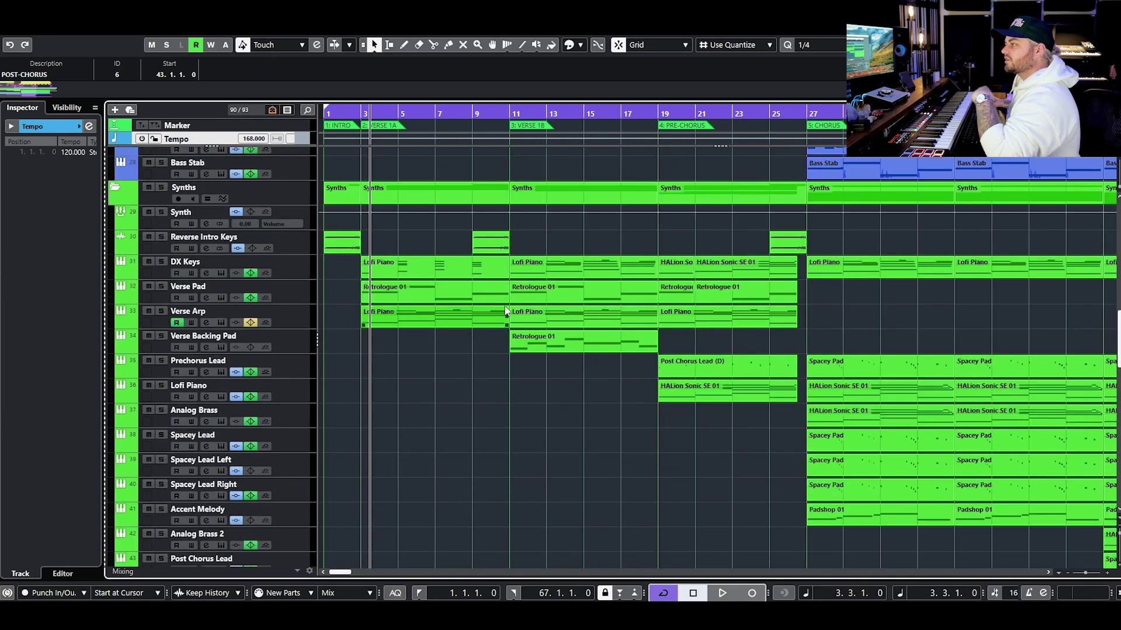
{"action": "scroll", "coordinate": [506, 311], "scroll_direction": "up", "scroll_amount": 13}
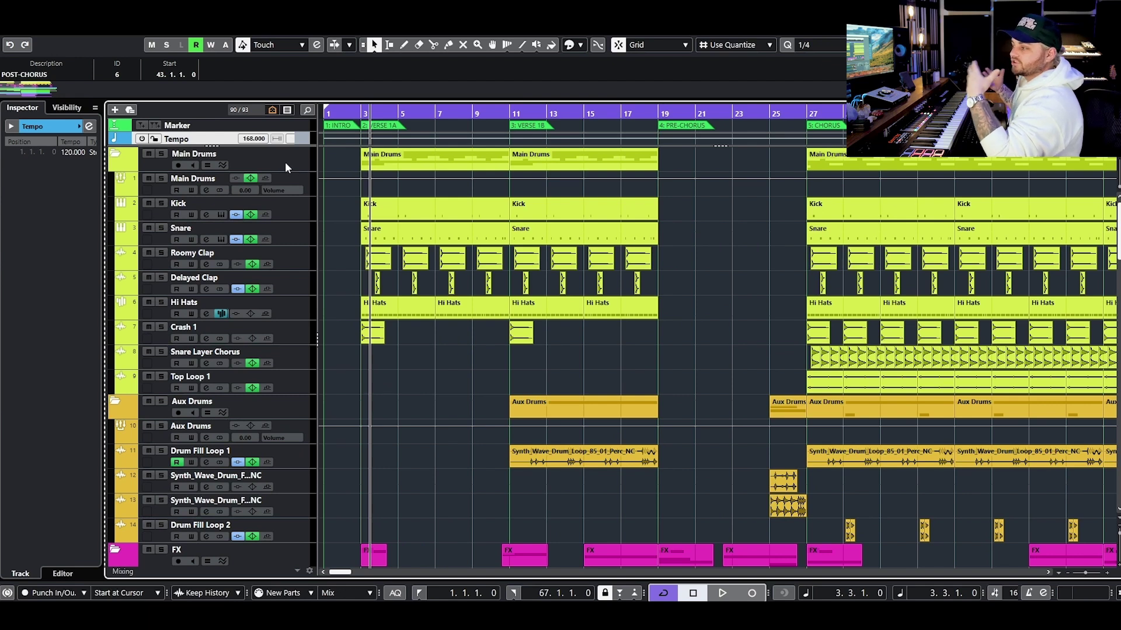
{"action": "left_click", "coordinate": [163, 154]}
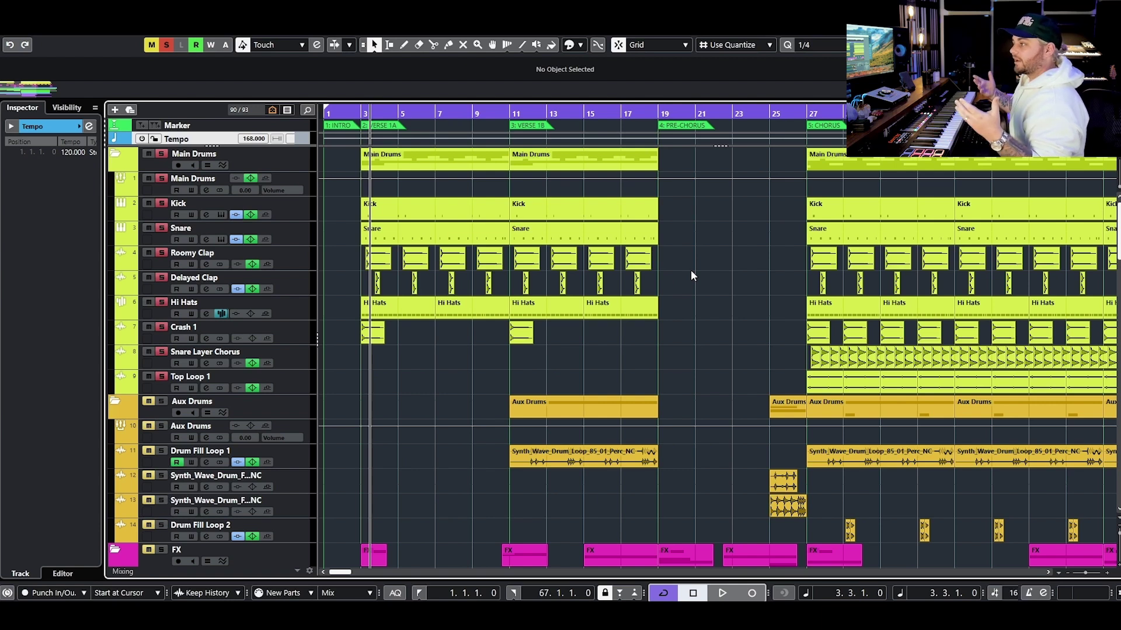
{"action": "left_click", "coordinate": [302, 164]}
Browse channel settings for Main Drums, Kick, Snare, Roomy Clap, Delayed Clap and Hi Hats
{"action": "left_click", "coordinate": [274, 179]}
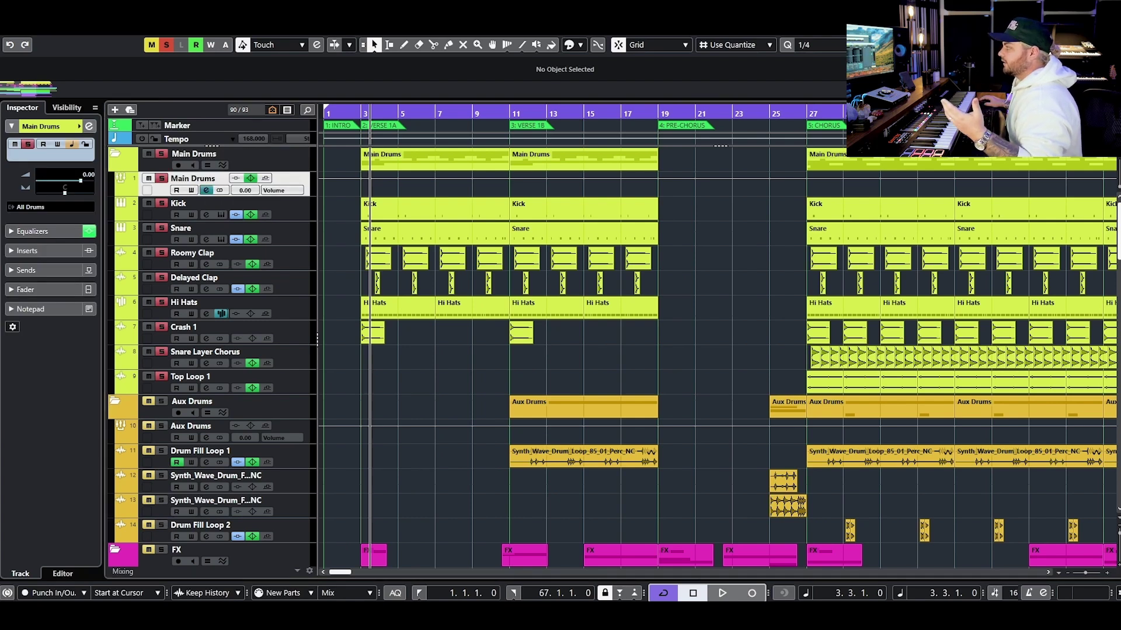
{"action": "left_click", "coordinate": [206, 190]}
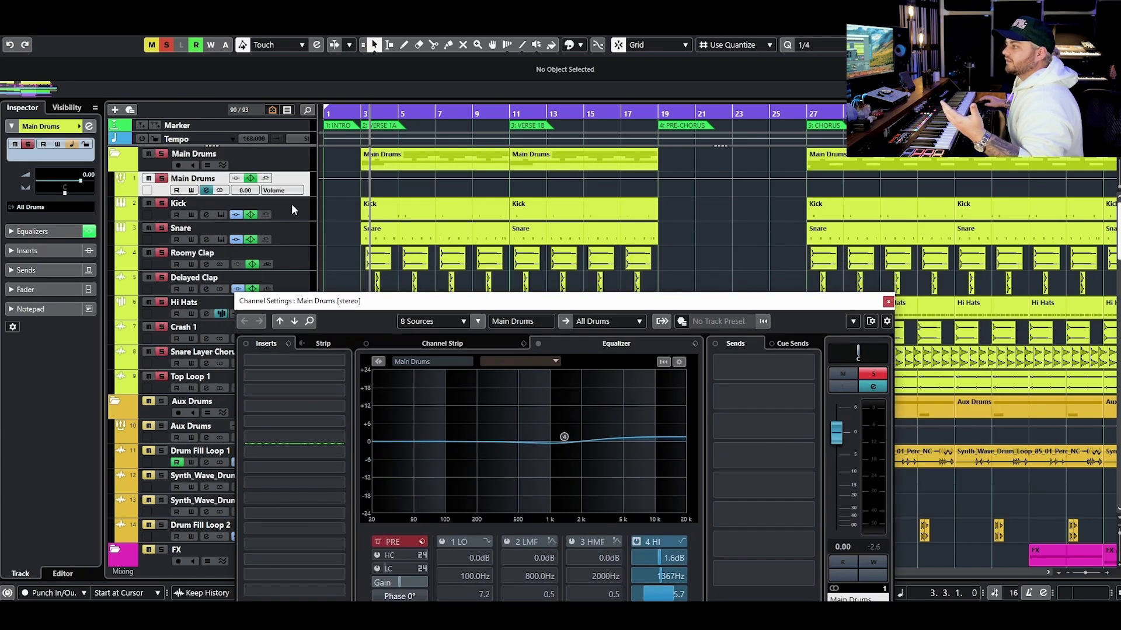
{"action": "left_click", "coordinate": [292, 209]}
{"action": "left_click", "coordinate": [291, 233]}
{"action": "left_click", "coordinate": [292, 258]}
{"action": "left_click", "coordinate": [292, 283]}
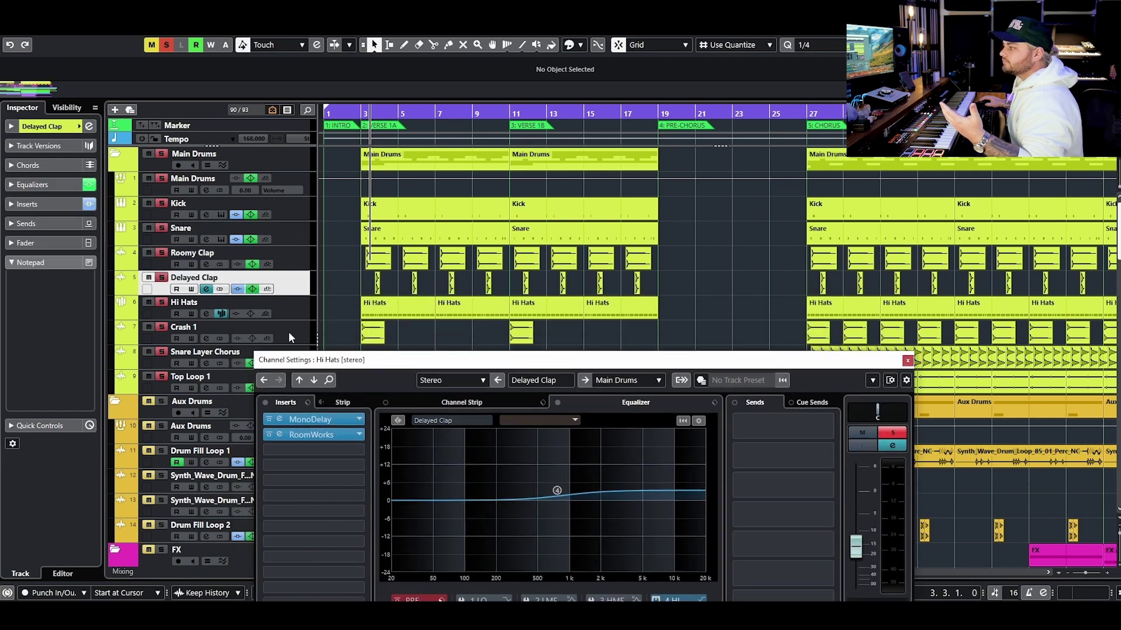
{"action": "key", "text": "ctrl+e"}
{"action": "key", "text": "ctrl+e"}
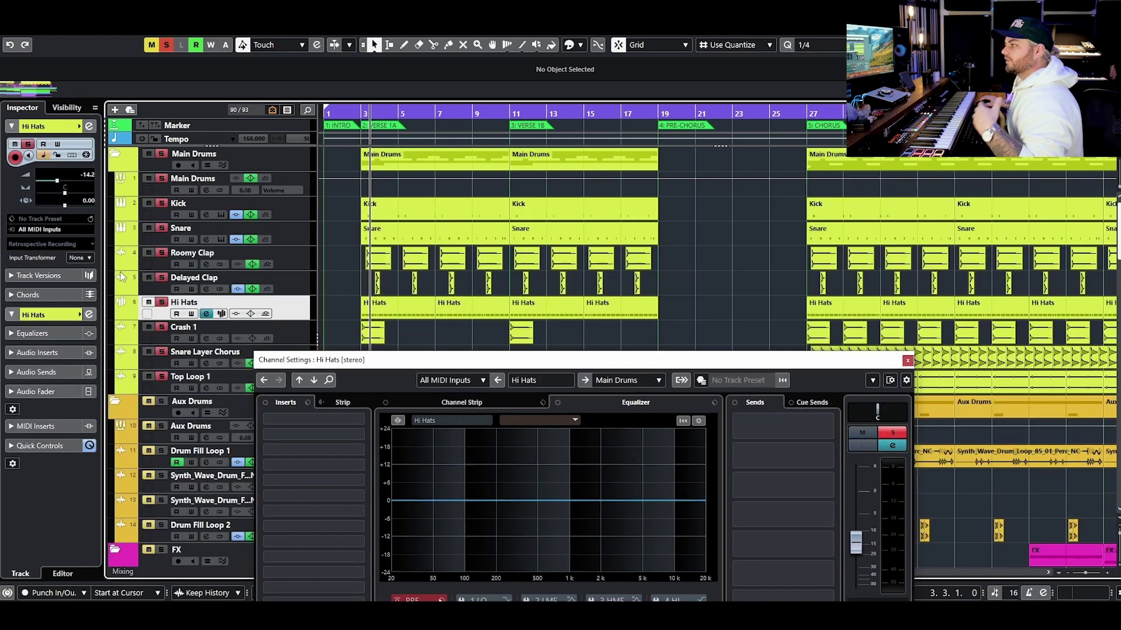
{"action": "left_click", "coordinate": [299, 210]}
{"action": "left_click", "coordinate": [310, 188]}
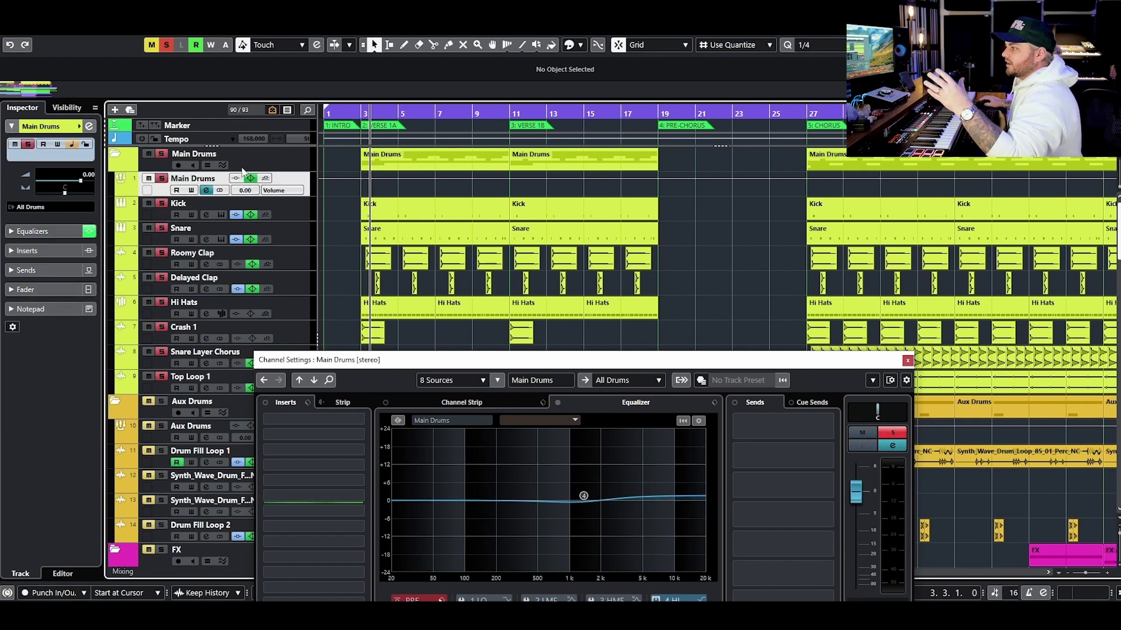
Play the soloed Main Drums briefly, then close its channel settings window
{"action": "left_click", "coordinate": [285, 164]}
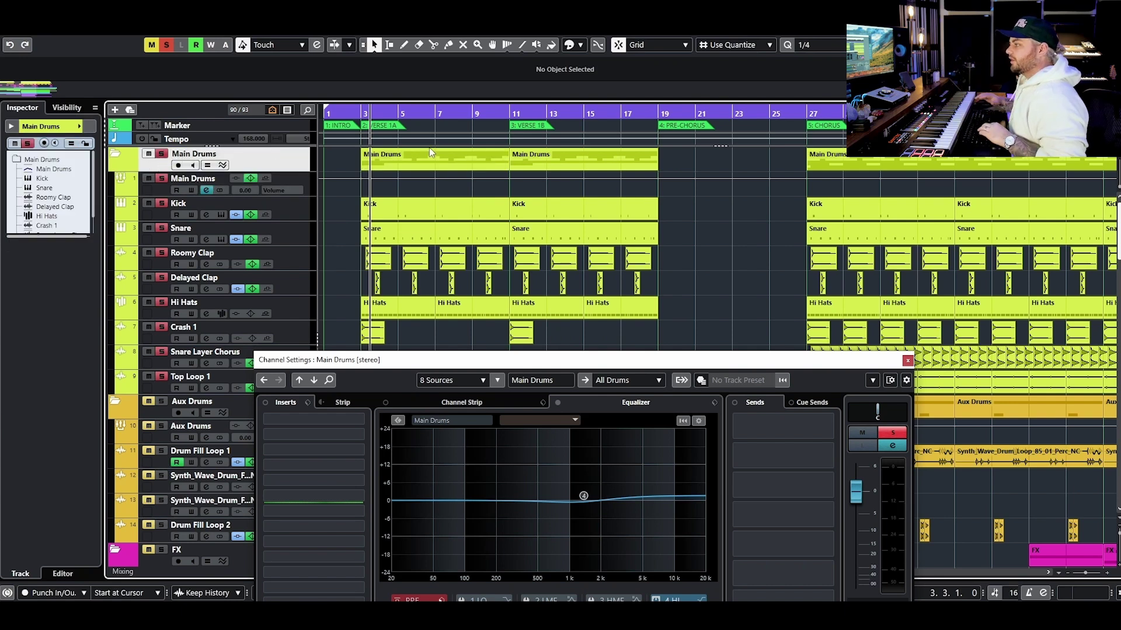
{"action": "key", "text": "space"}
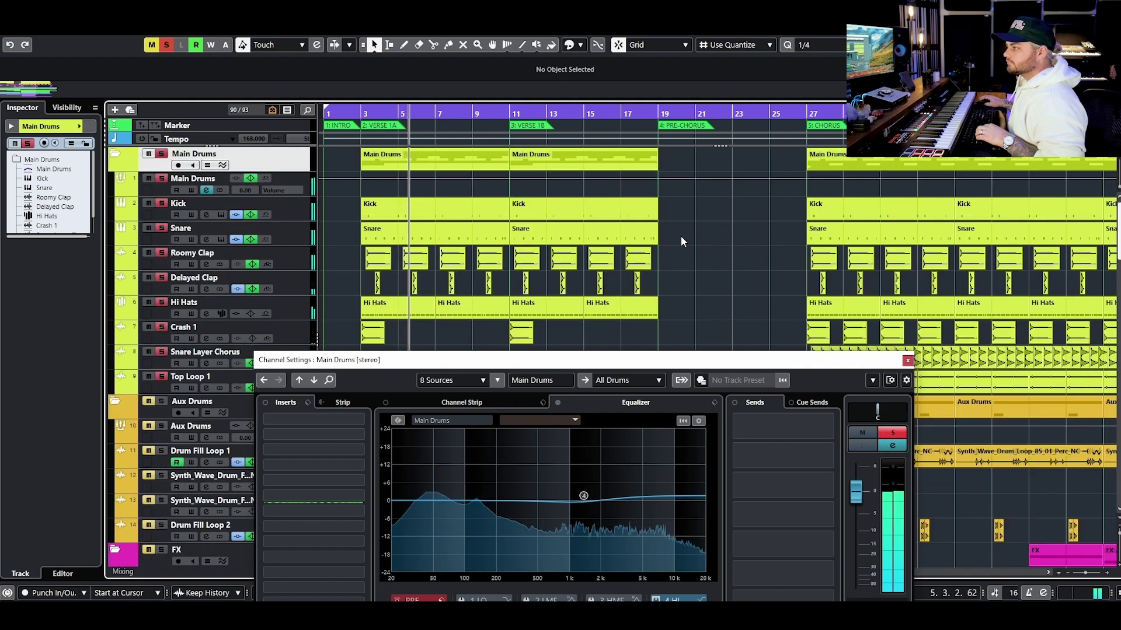
{"action": "key", "text": "space"}
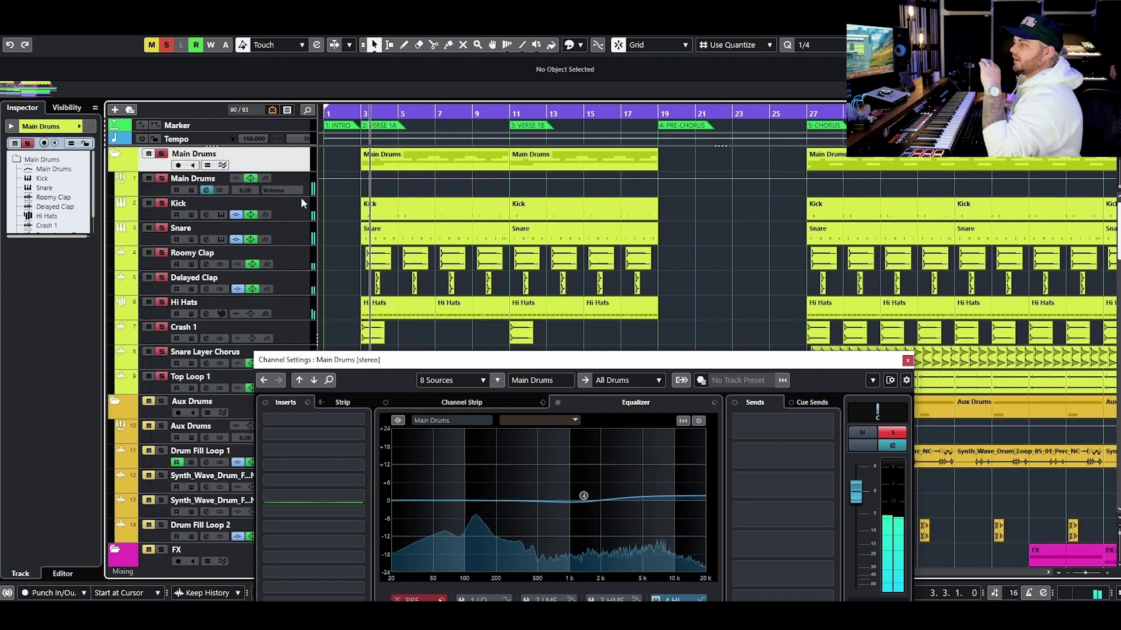
{"action": "key", "text": "e"}
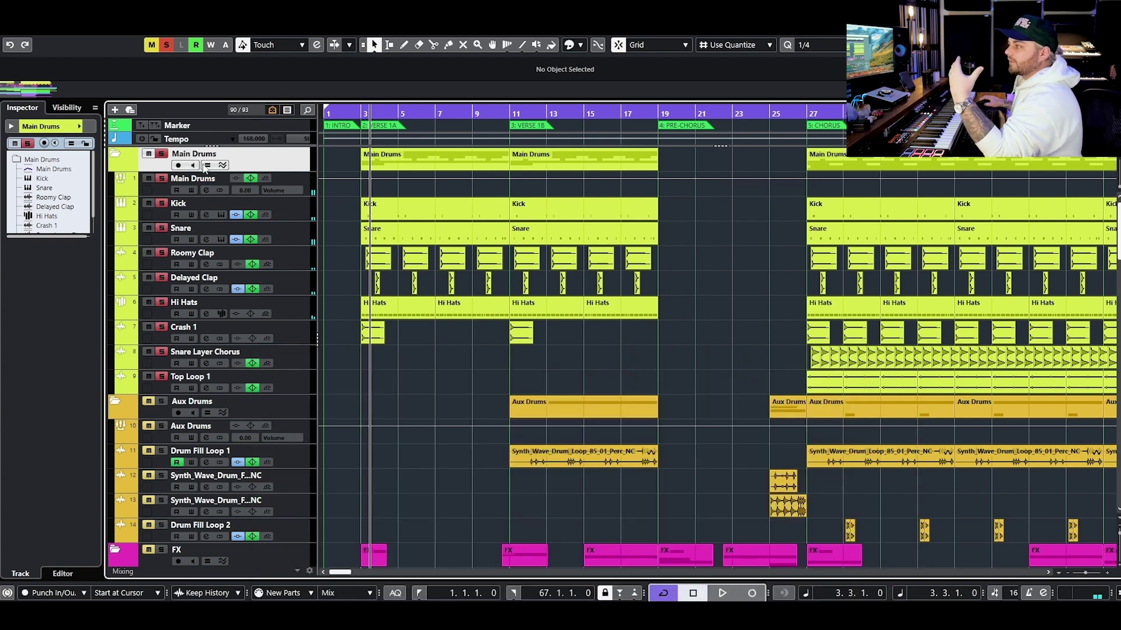
Unsolo the Main Drums folder and solo the Aux Drums folder instead
{"action": "left_click", "coordinate": [163, 154]}
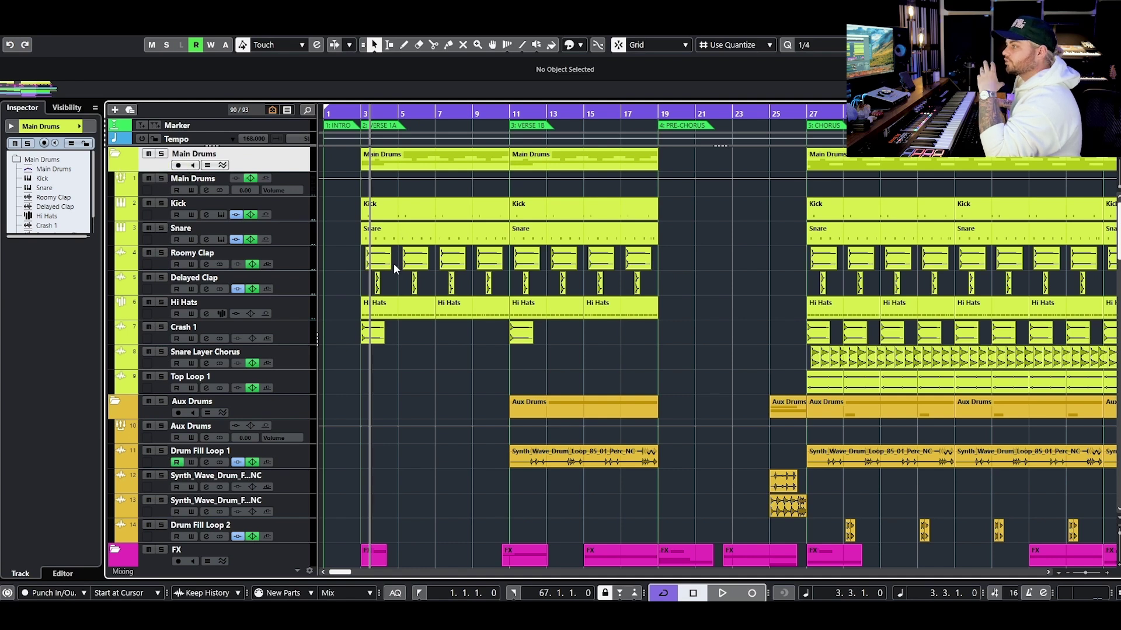
{"action": "scroll", "coordinate": [147, 358], "scroll_direction": "down", "scroll_amount": 3}
{"action": "left_click", "coordinate": [161, 317]}
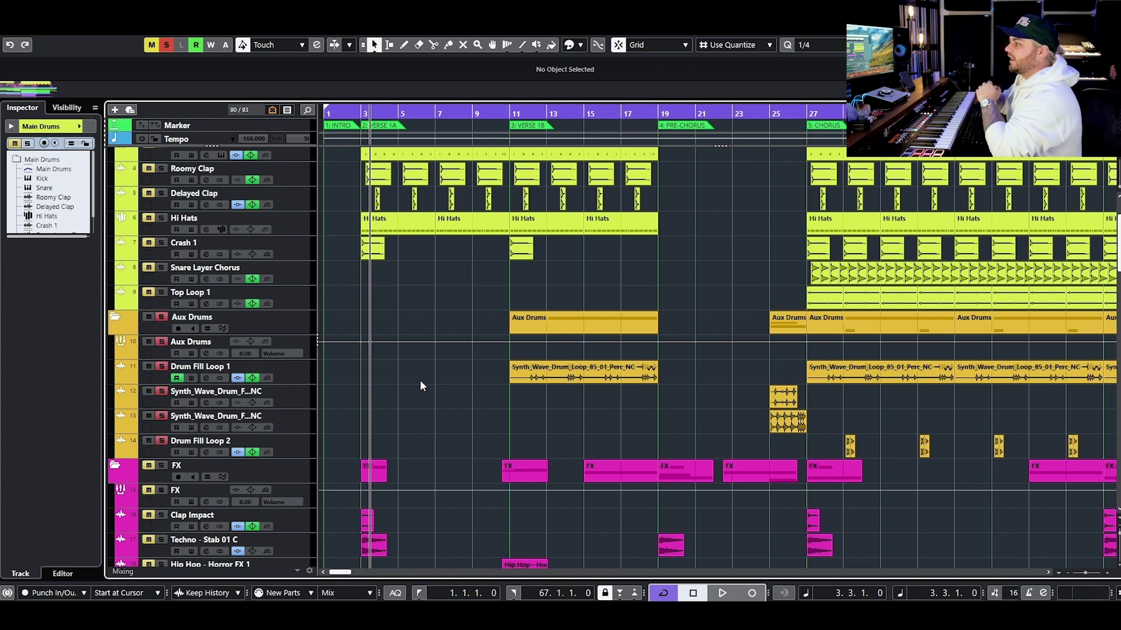
{"action": "left_click", "coordinate": [313, 320]}
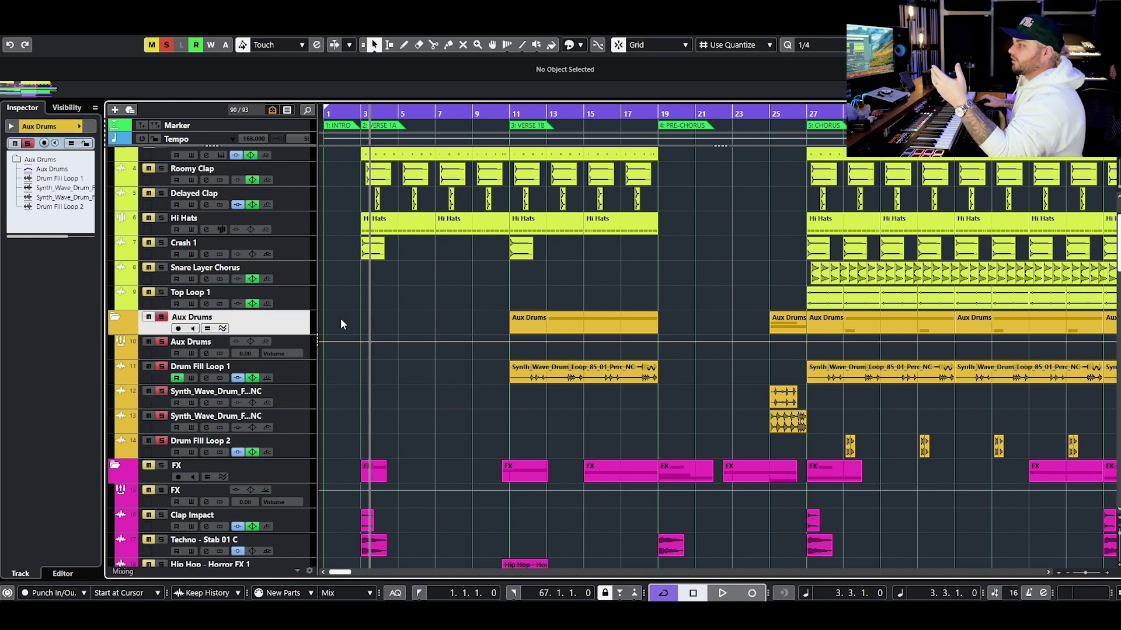
Compare the Main Drums and Aux Drums bus tracks, then collapse and re-expand Aux Drums
{"action": "scroll", "coordinate": [313, 329], "scroll_direction": "up", "scroll_amount": 3}
{"action": "left_click", "coordinate": [308, 186]}
{"action": "scroll", "coordinate": [346, 332], "scroll_direction": "down", "scroll_amount": 3}
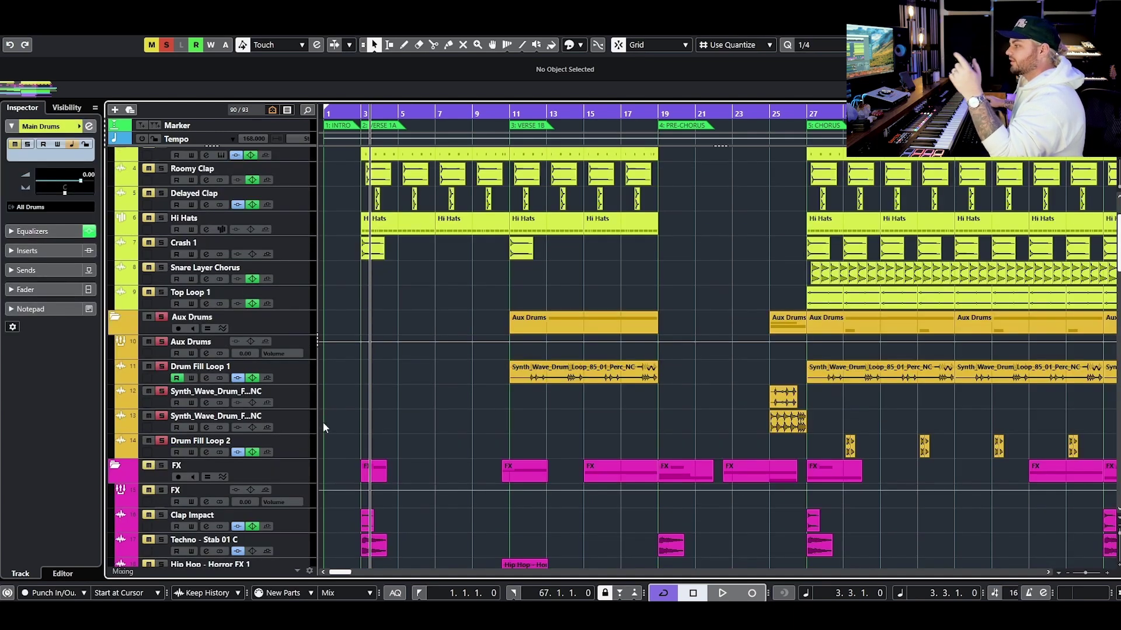
{"action": "left_click", "coordinate": [307, 343]}
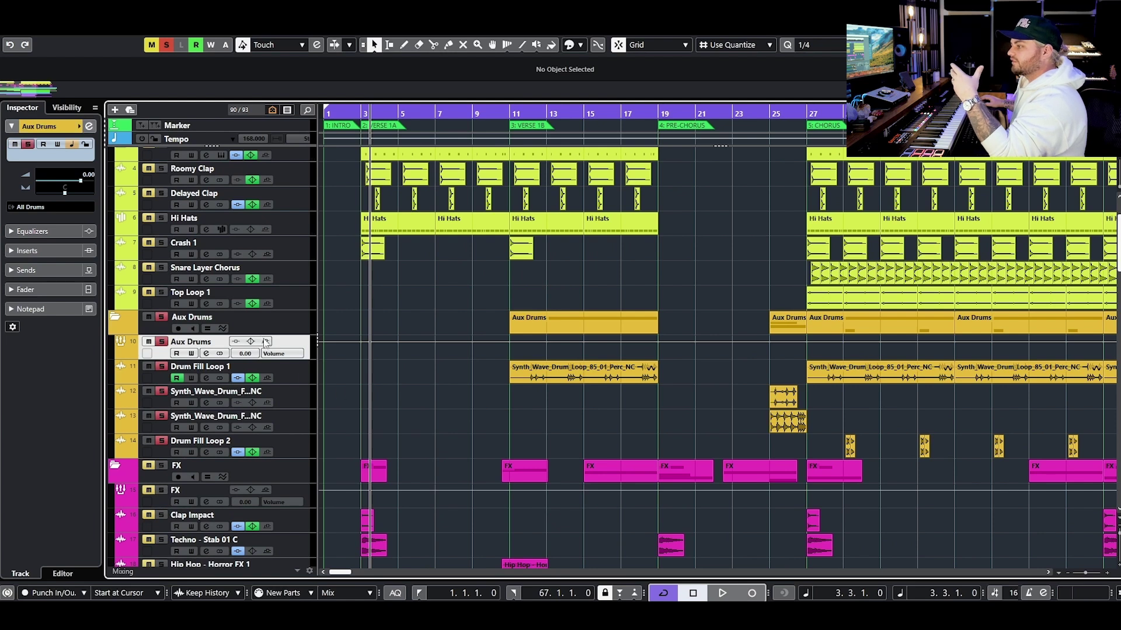
{"action": "left_click", "coordinate": [299, 331]}
{"action": "left_click", "coordinate": [114, 321]}
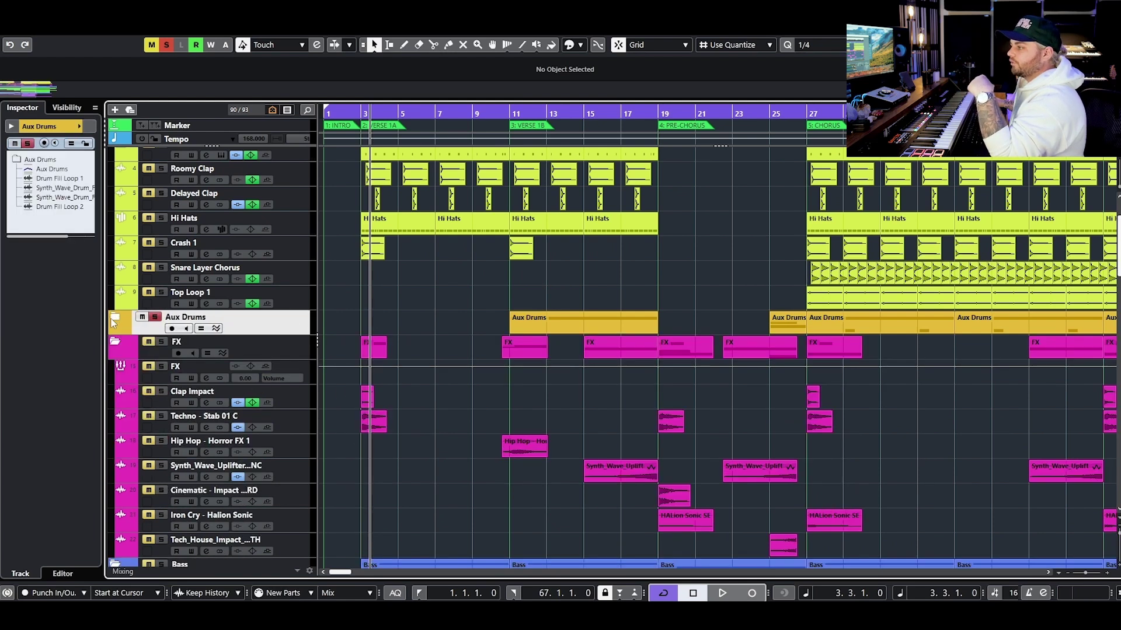
{"action": "left_click", "coordinate": [114, 323]}
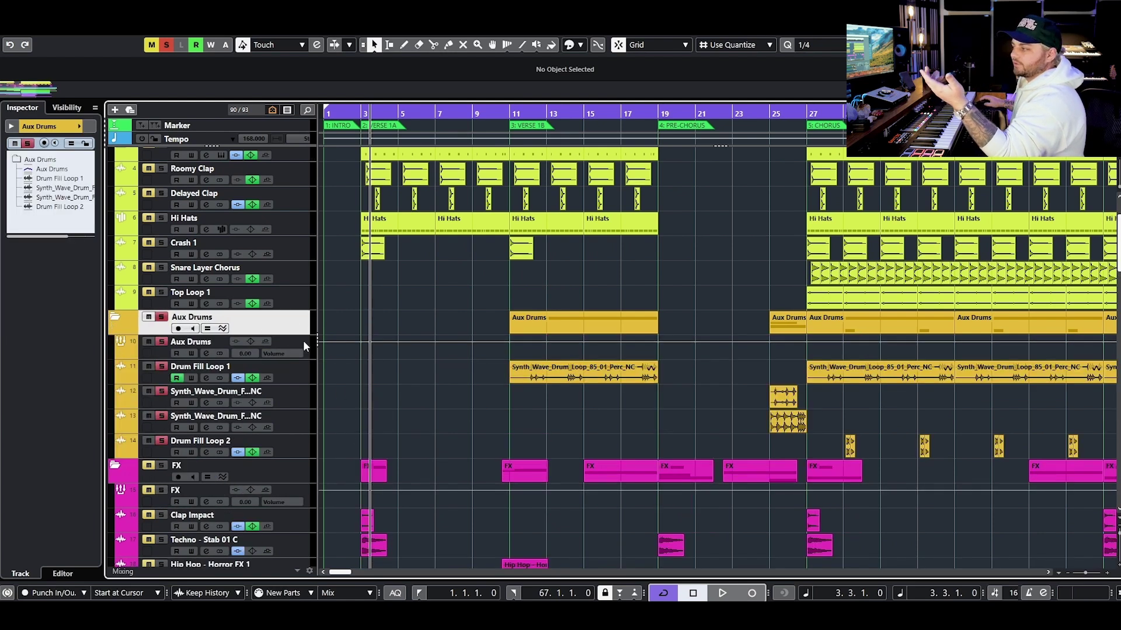
Reselect the Main Drums folder and bus tracks and scroll through the arrangement
{"action": "scroll", "coordinate": [345, 390], "scroll_direction": "up", "scroll_amount": 3}
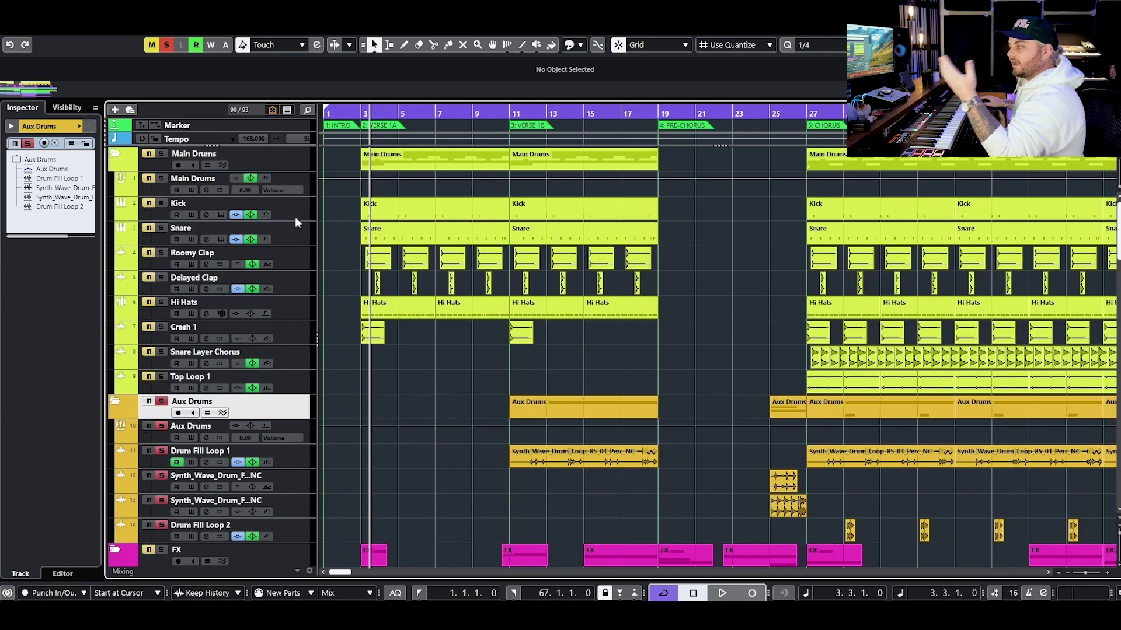
{"action": "left_click", "coordinate": [292, 160]}
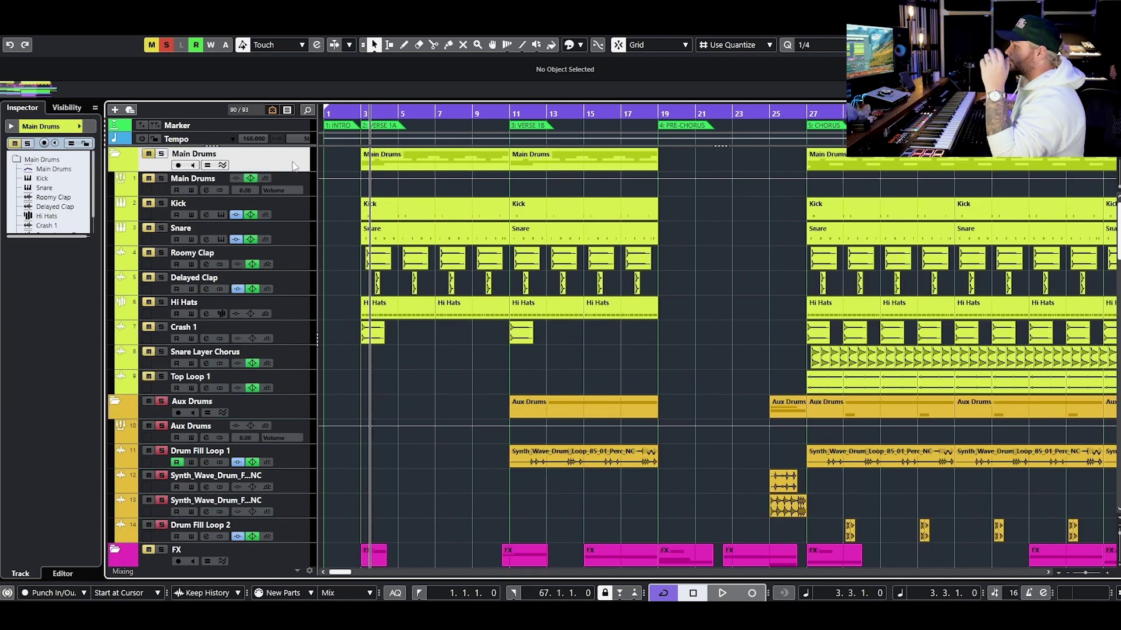
{"action": "left_click", "coordinate": [304, 185]}
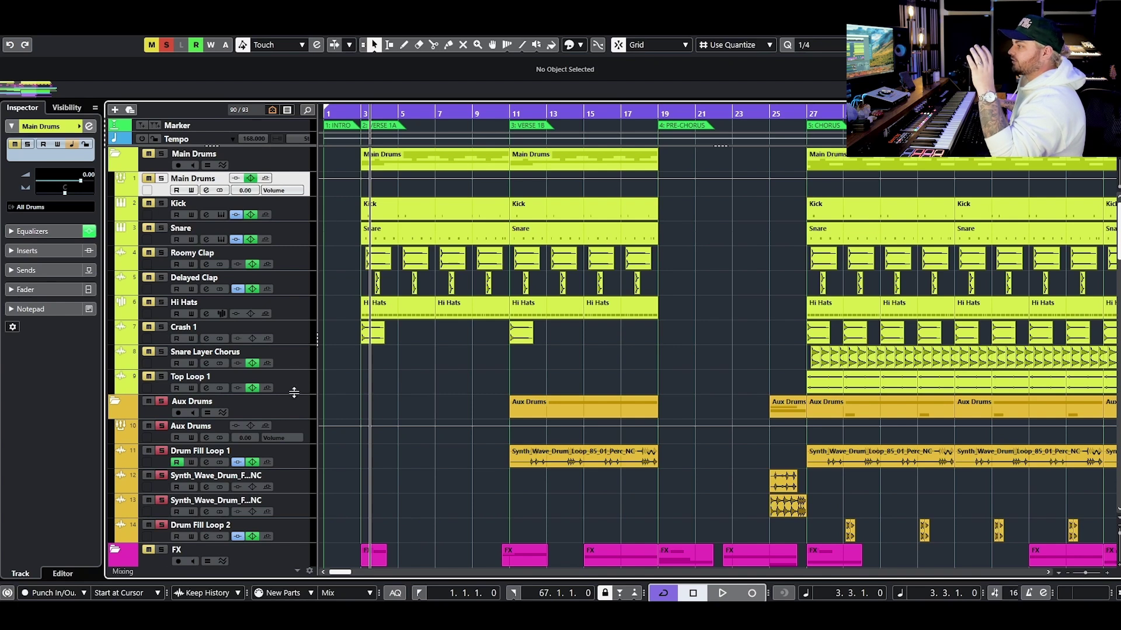
{"action": "scroll", "coordinate": [370, 309], "scroll_direction": "down", "scroll_amount": 3}
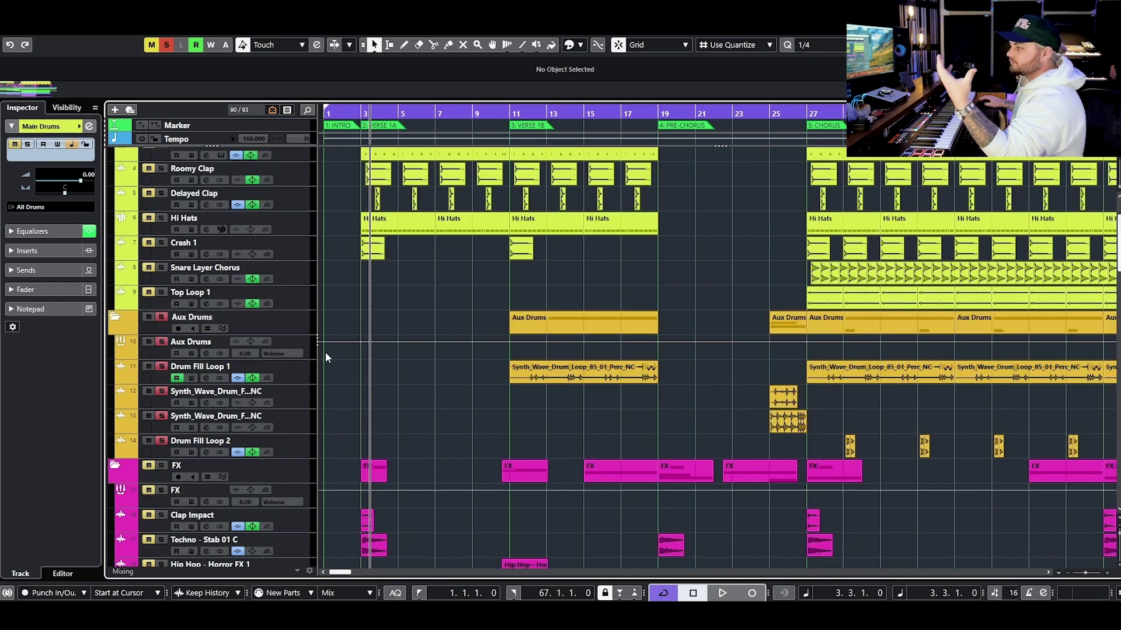
{"action": "scroll", "coordinate": [334, 301], "scroll_direction": "down", "scroll_amount": 3}
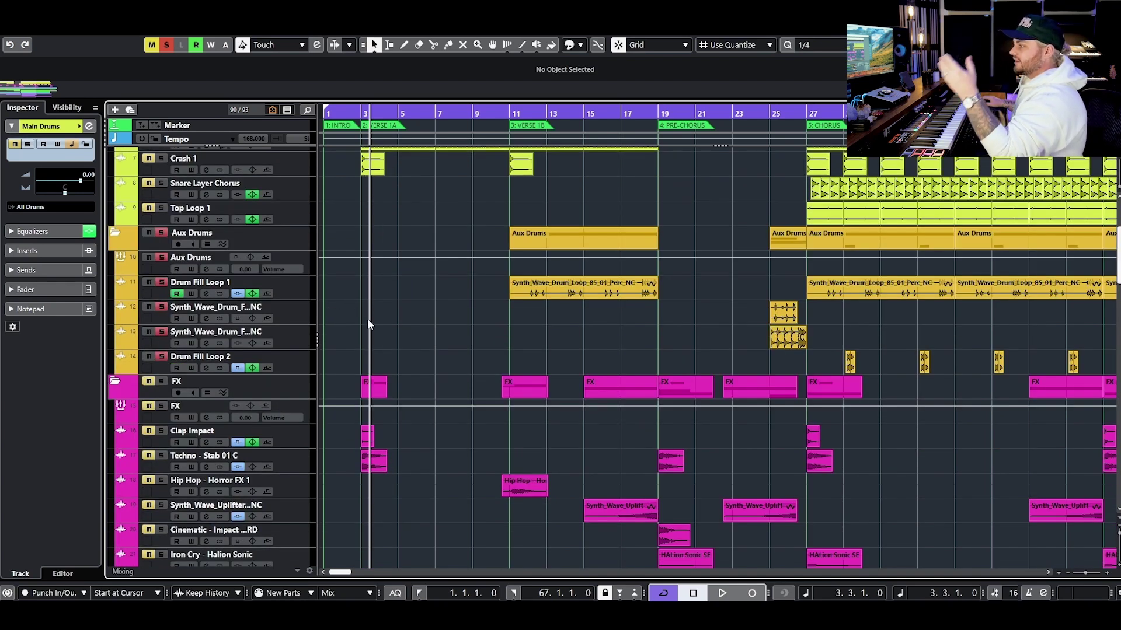
{"action": "scroll", "coordinate": [370, 324], "scroll_direction": "down", "scroll_amount": 6}
{"action": "scroll", "coordinate": [379, 321], "scroll_direction": "up", "scroll_amount": 6}
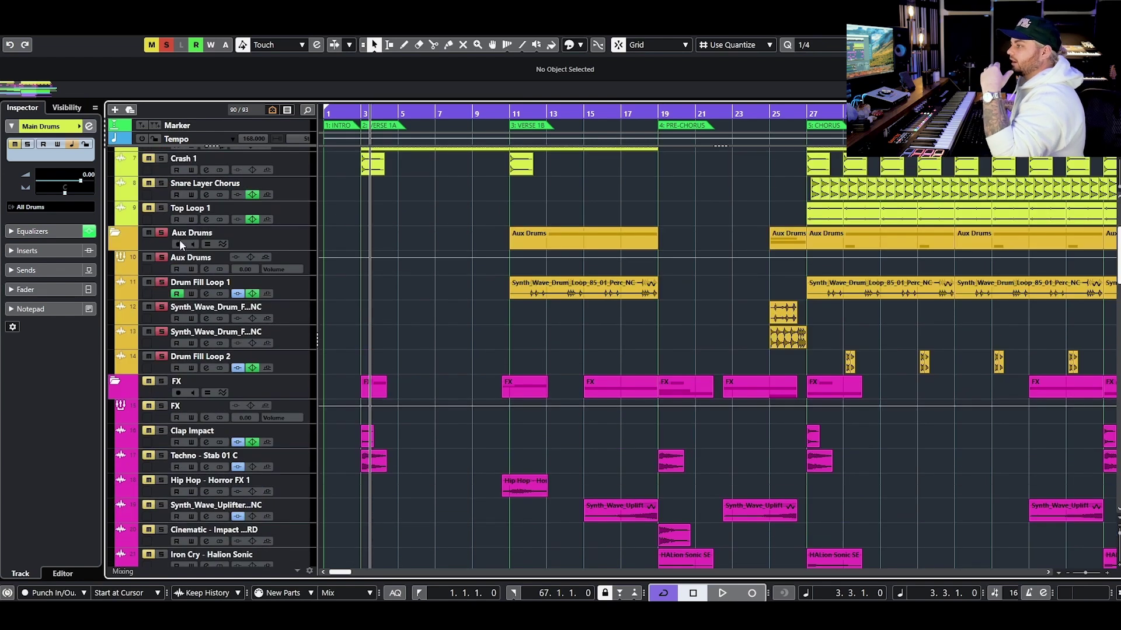
Deactivate all solos in the project and select the Clap Impact event
{"action": "left_click", "coordinate": [163, 235]}
{"action": "scroll", "coordinate": [525, 286], "scroll_direction": "up", "scroll_amount": 7}
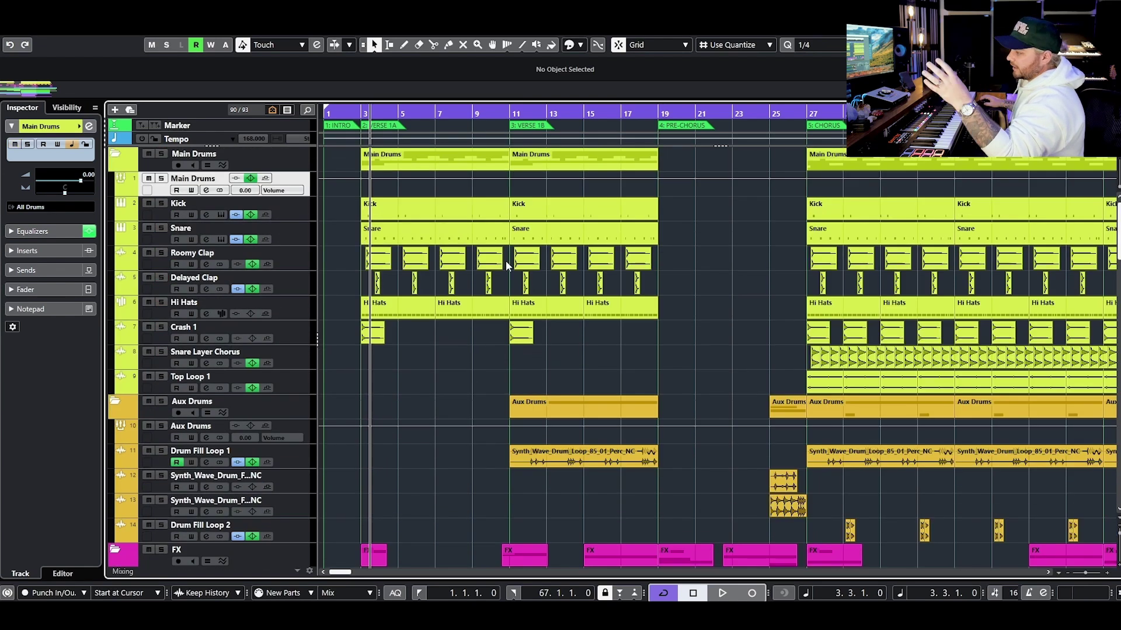
{"action": "scroll", "coordinate": [408, 266], "scroll_direction": "down", "scroll_amount": 10}
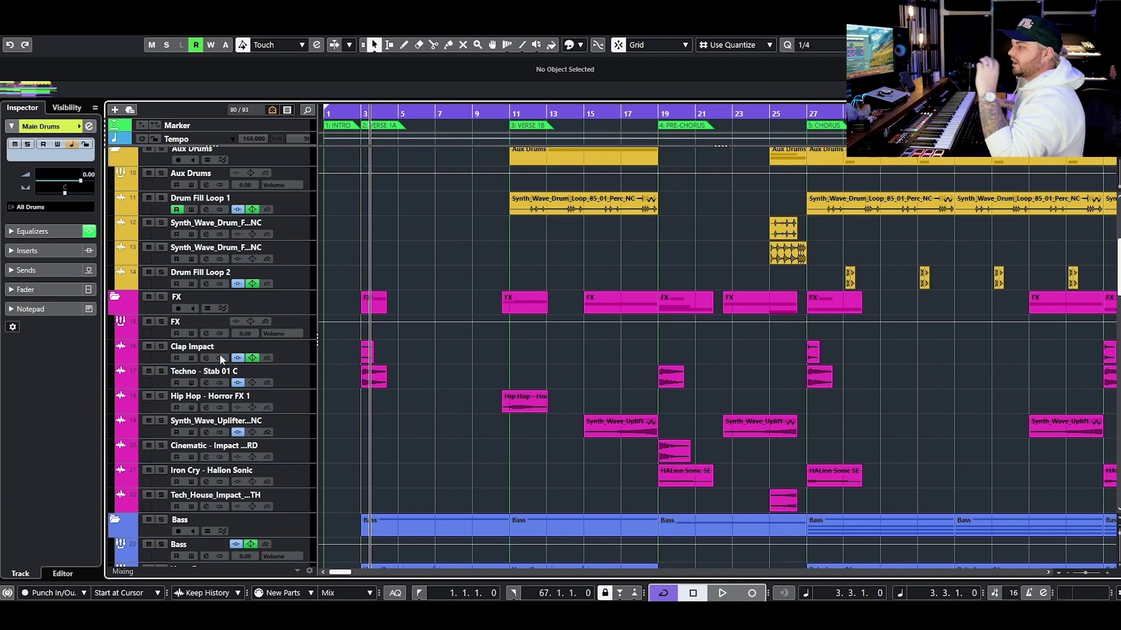
{"action": "left_click_drag", "start_coordinate": [328, 352], "coordinate": [427, 428]}
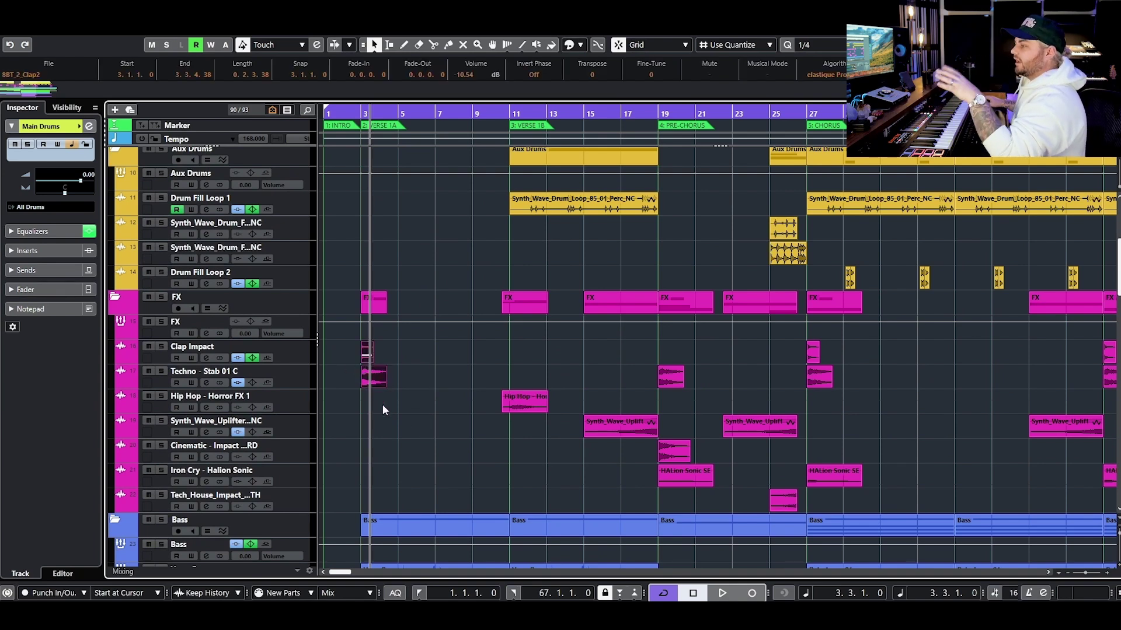
Inspect the FX folder, FX bus, Bass folder, Verse Bass and Bass bus tracks
{"action": "left_click", "coordinate": [295, 311]}
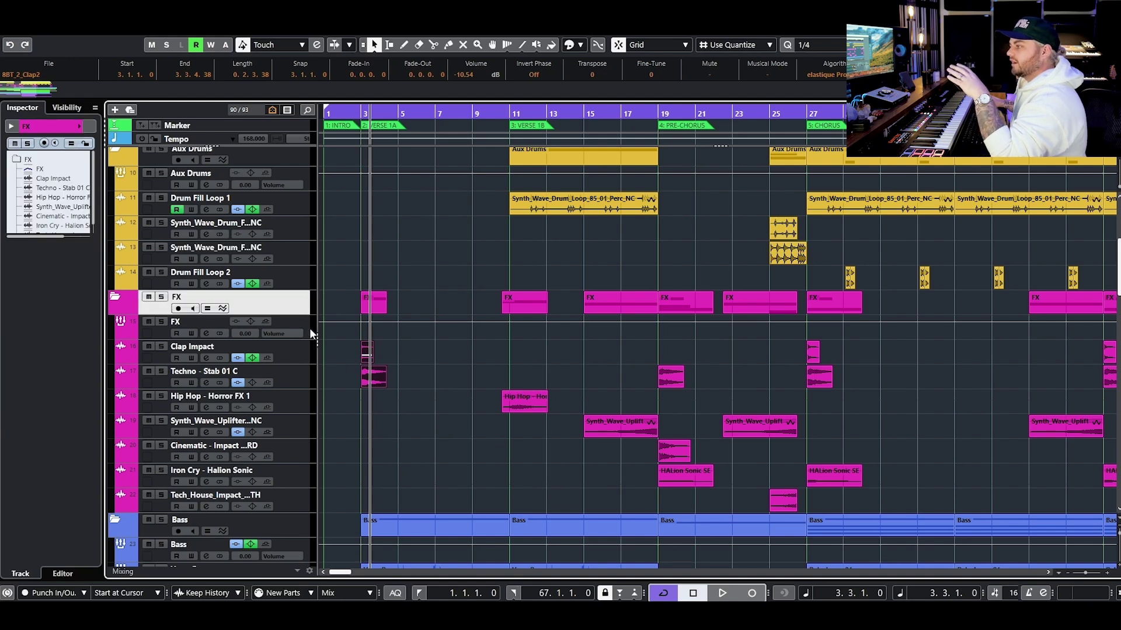
{"action": "left_click", "coordinate": [310, 330]}
{"action": "scroll", "coordinate": [385, 392], "scroll_direction": "down", "scroll_amount": 3}
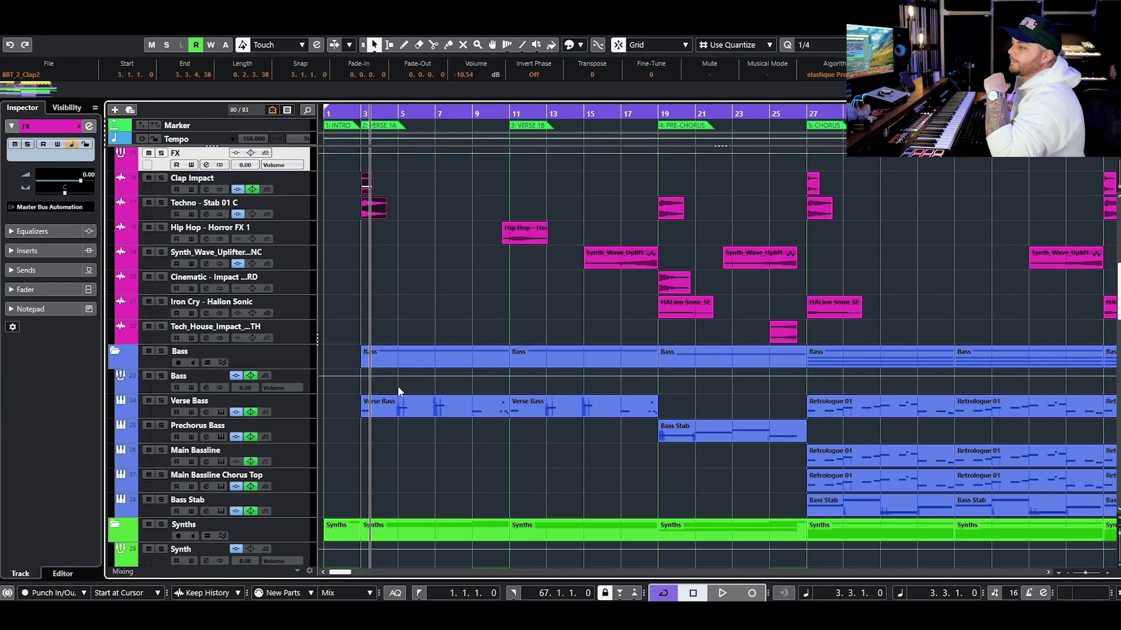
{"action": "left_click", "coordinate": [303, 364]}
{"action": "left_click", "coordinate": [297, 400]}
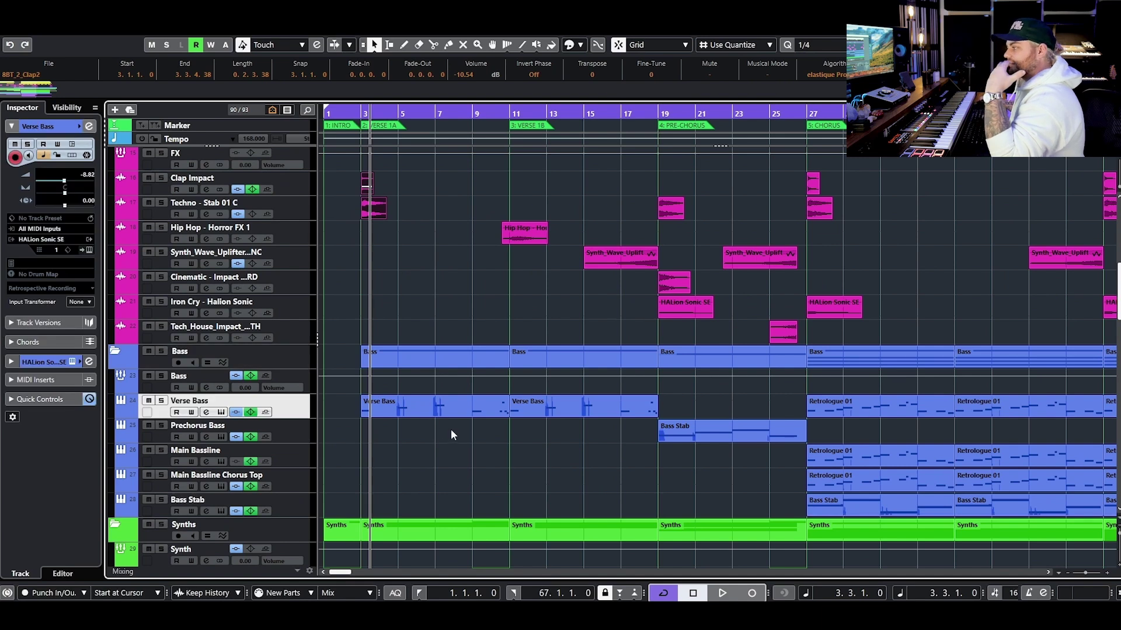
{"action": "scroll", "coordinate": [451, 429], "scroll_direction": "down", "scroll_amount": 2}
{"action": "left_click", "coordinate": [299, 295]}
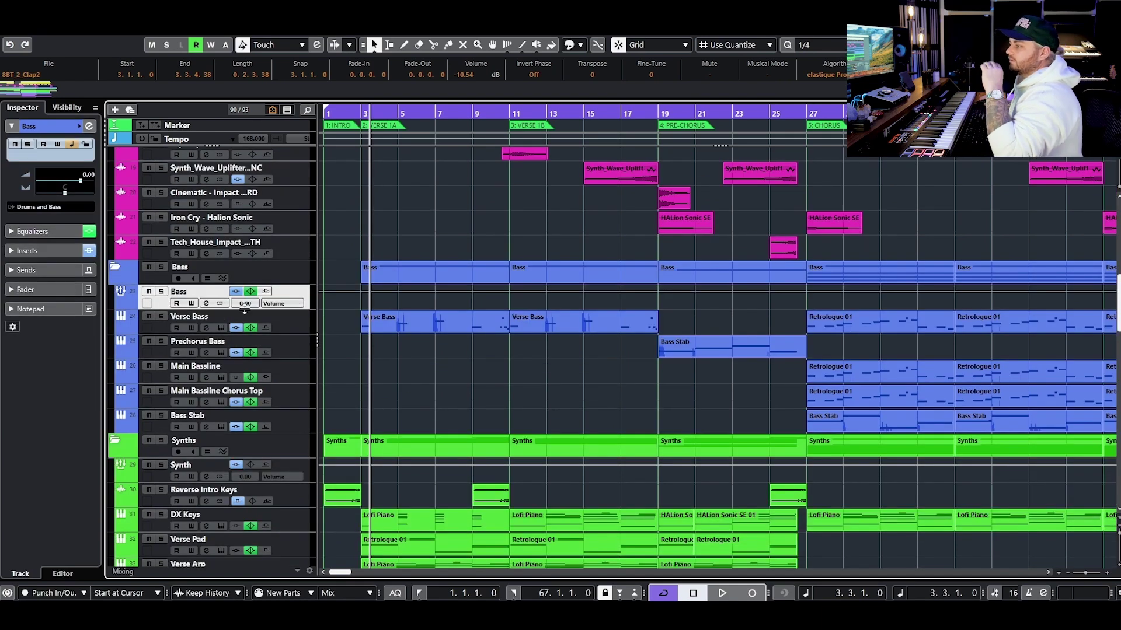
Check the Bass bus channel settings, zoom out to the whole arrangement, and inspect Verse Bass
{"action": "left_click", "coordinate": [207, 304]}
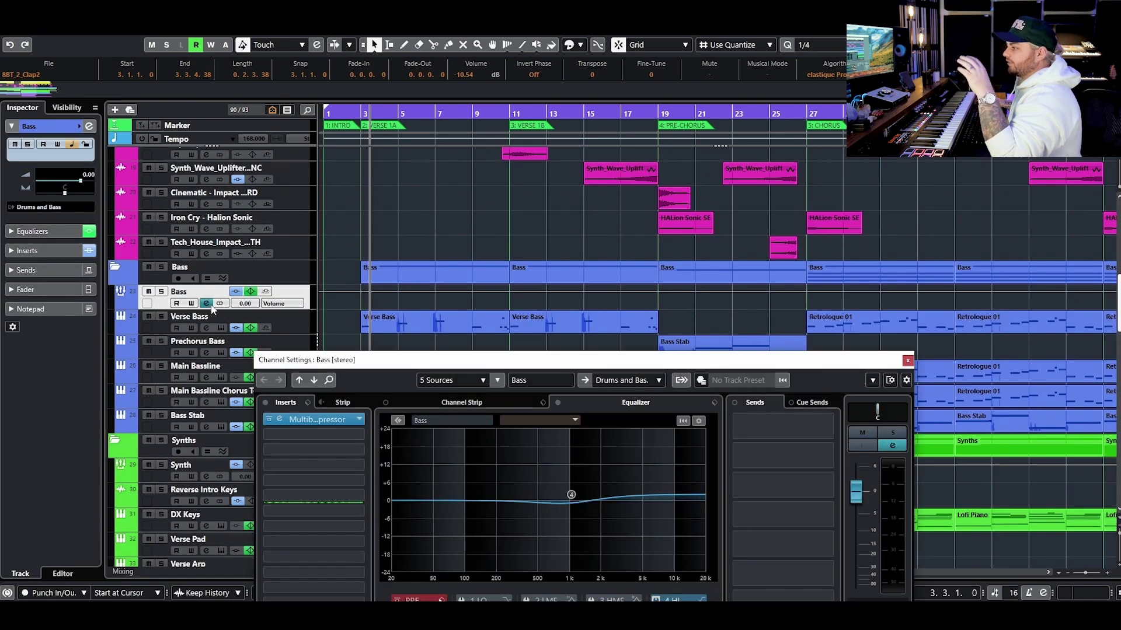
{"action": "left_click", "coordinate": [207, 303]}
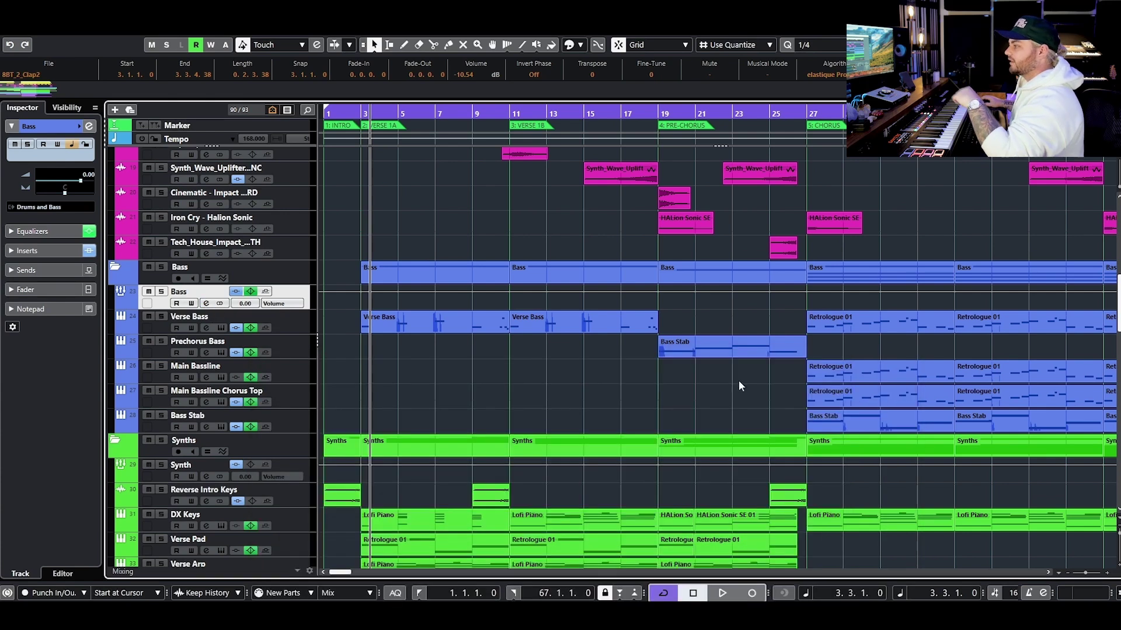
{"action": "key", "text": "Down"}
{"action": "key", "text": "Down"}
{"action": "key", "text": "Down"}
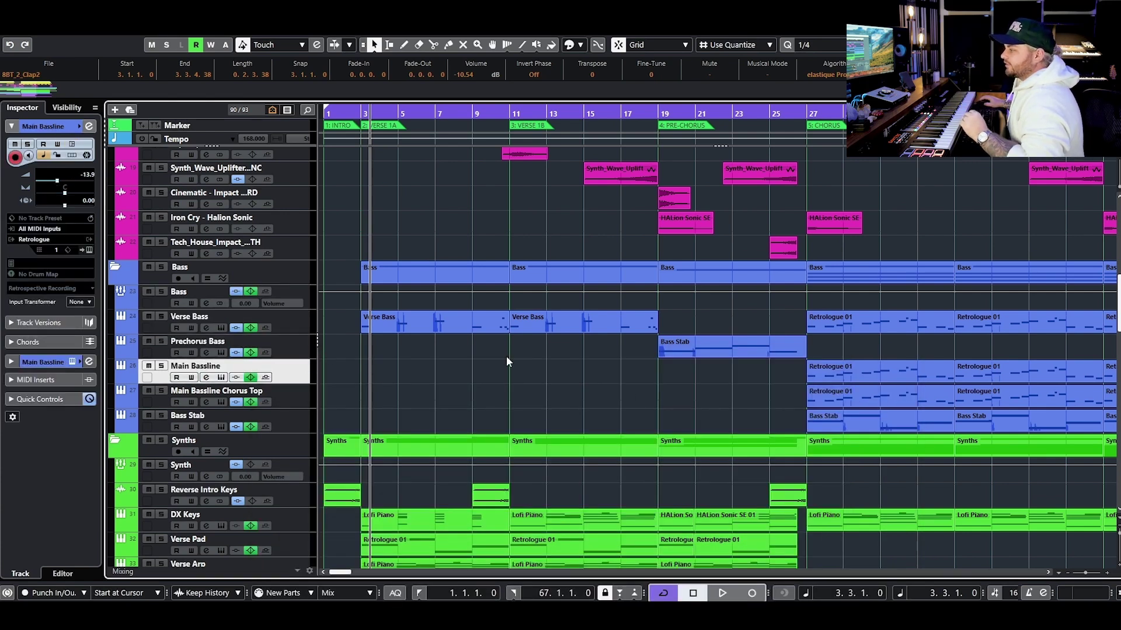
{"action": "key", "text": "g"}
{"action": "key", "text": "g"}
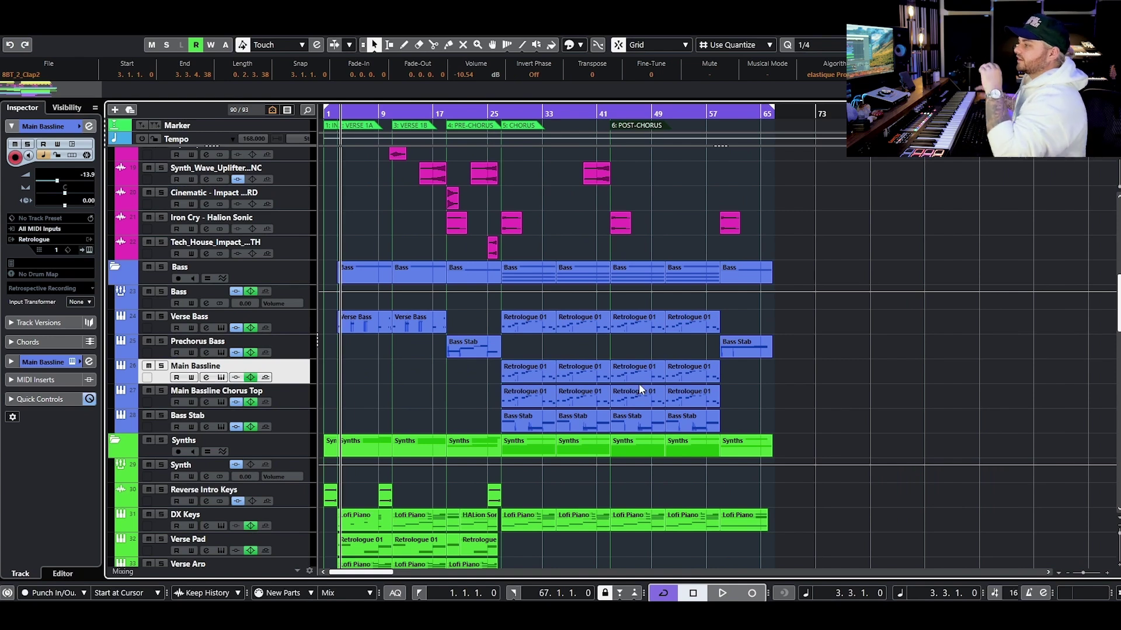
{"action": "left_click", "coordinate": [291, 320]}
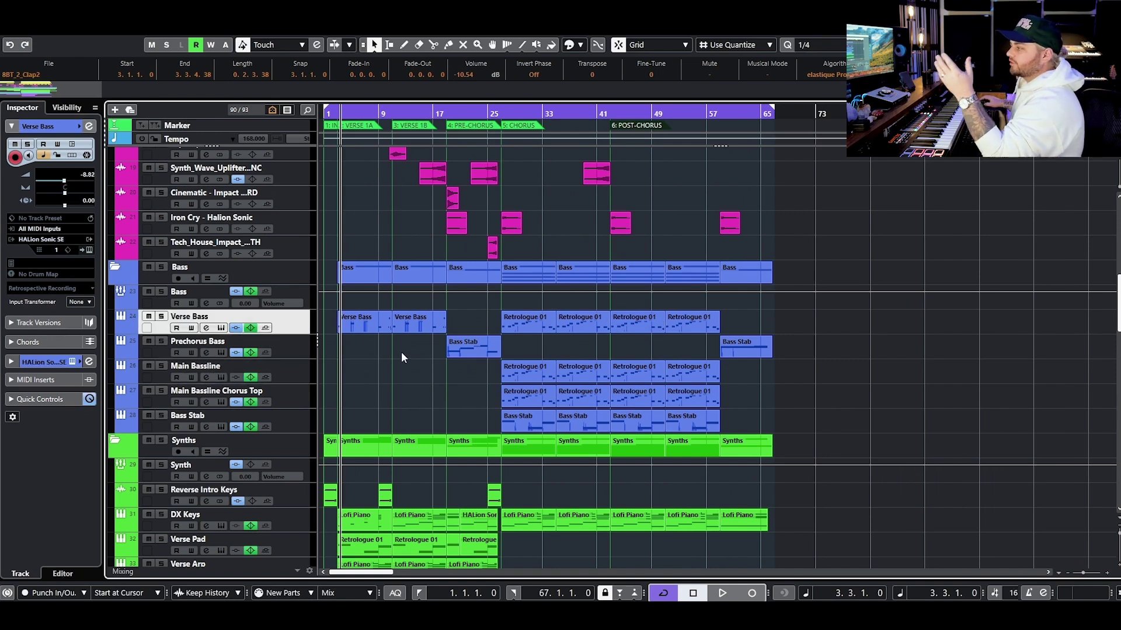
Select the Synth bus track and open its channel settings
{"action": "scroll", "coordinate": [514, 339], "scroll_direction": "up", "scroll_amount": 3}
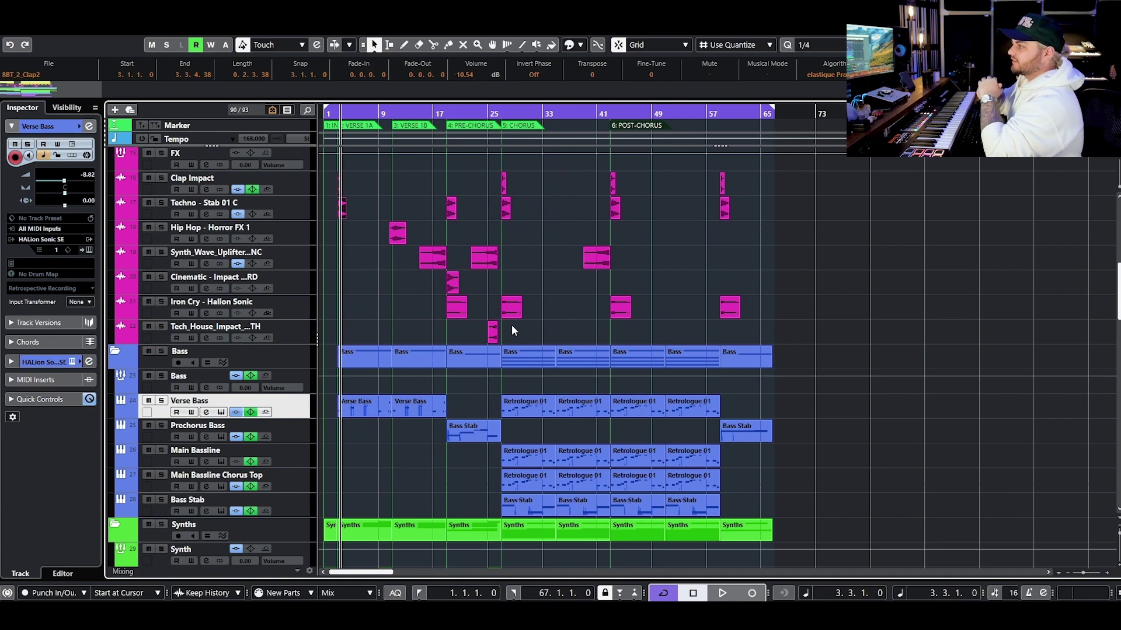
{"action": "scroll", "coordinate": [512, 330], "scroll_direction": "down", "scroll_amount": 15}
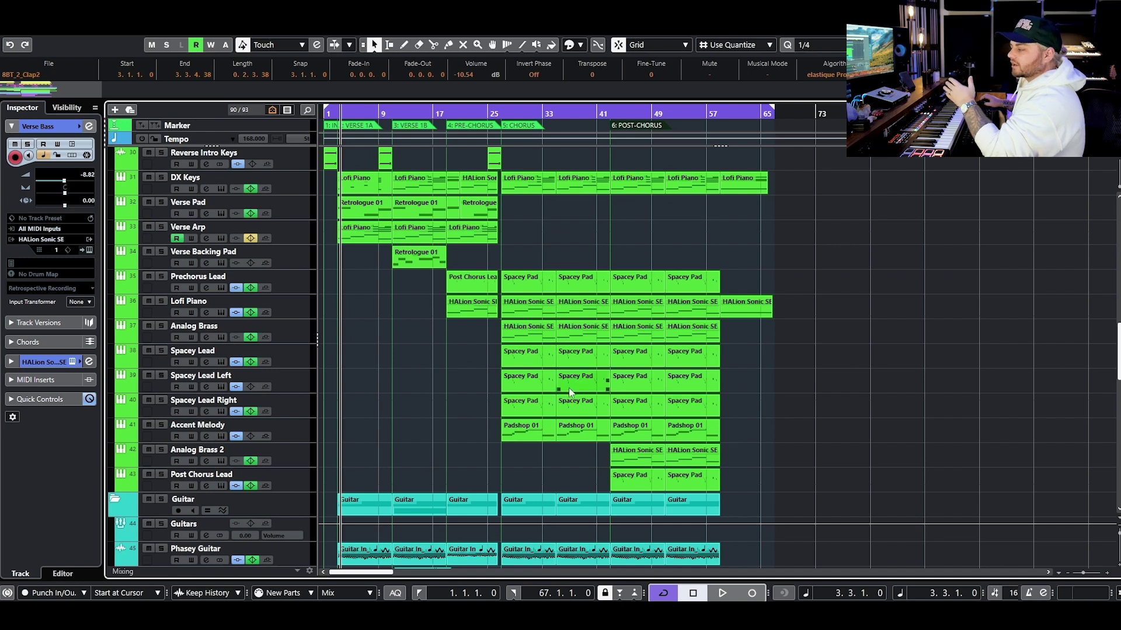
{"action": "scroll", "coordinate": [569, 387], "scroll_direction": "up", "scroll_amount": 7}
{"action": "key", "text": "Down"}
{"action": "key", "text": "Down"}
{"action": "key", "text": "Down"}
{"action": "key", "text": "Down"}
{"action": "key", "text": "Down"}
{"action": "key", "text": "Down"}
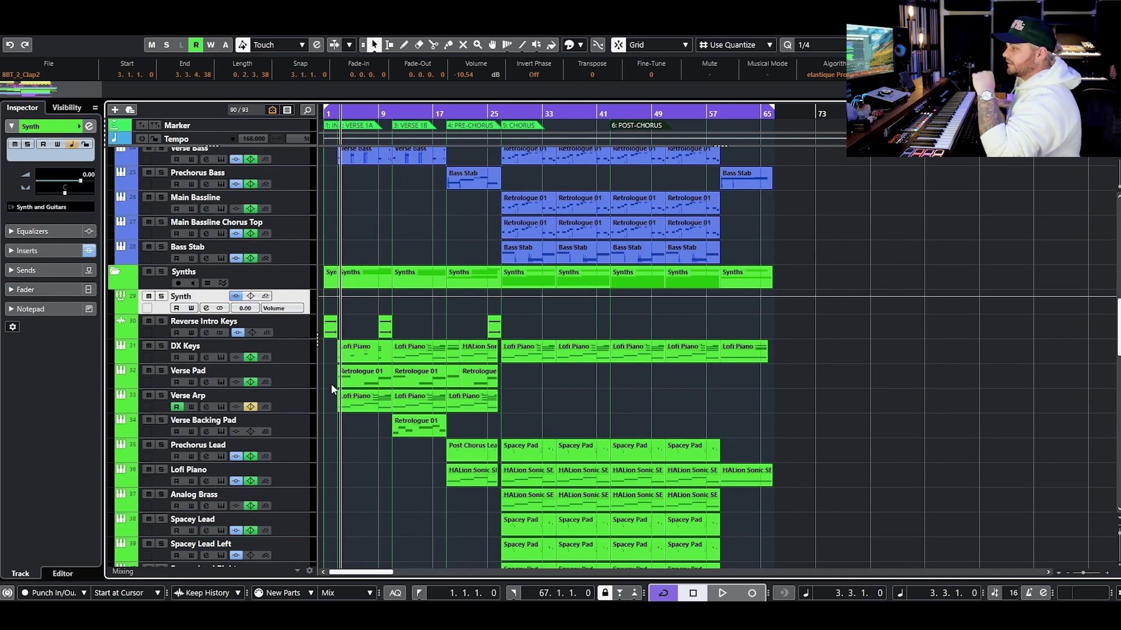
{"action": "left_click", "coordinate": [206, 309]}
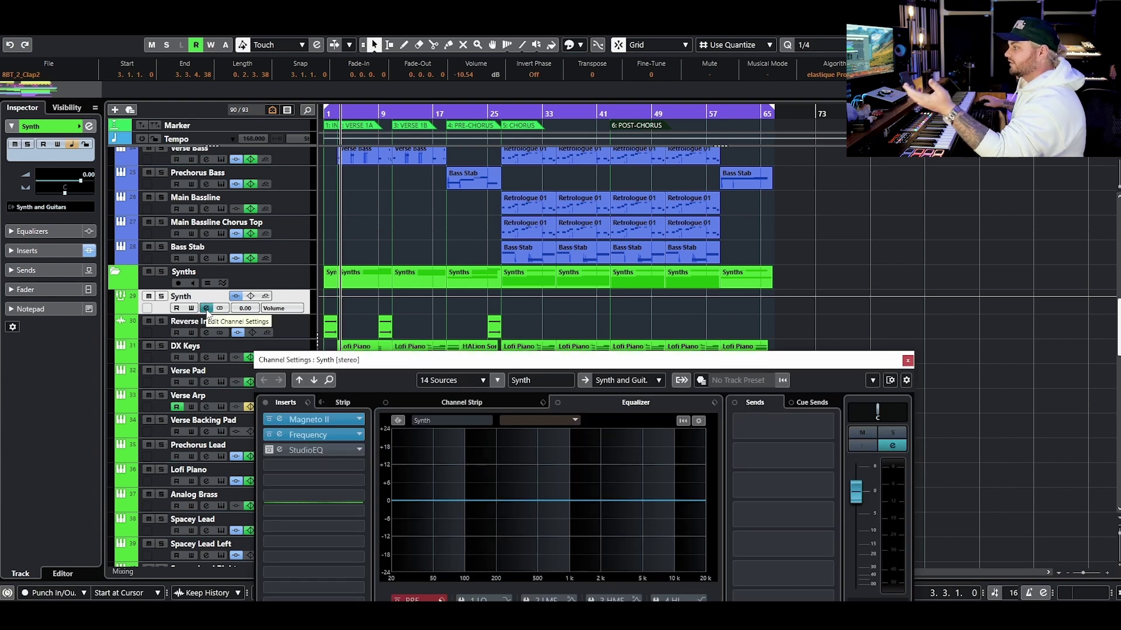
Close the Synth settings and inspect the Guitars bus, Phasey Guitar and Verse Guitar Lead tracks
{"action": "left_click", "coordinate": [206, 309]}
{"action": "scroll", "coordinate": [348, 318], "scroll_direction": "down", "scroll_amount": 10}
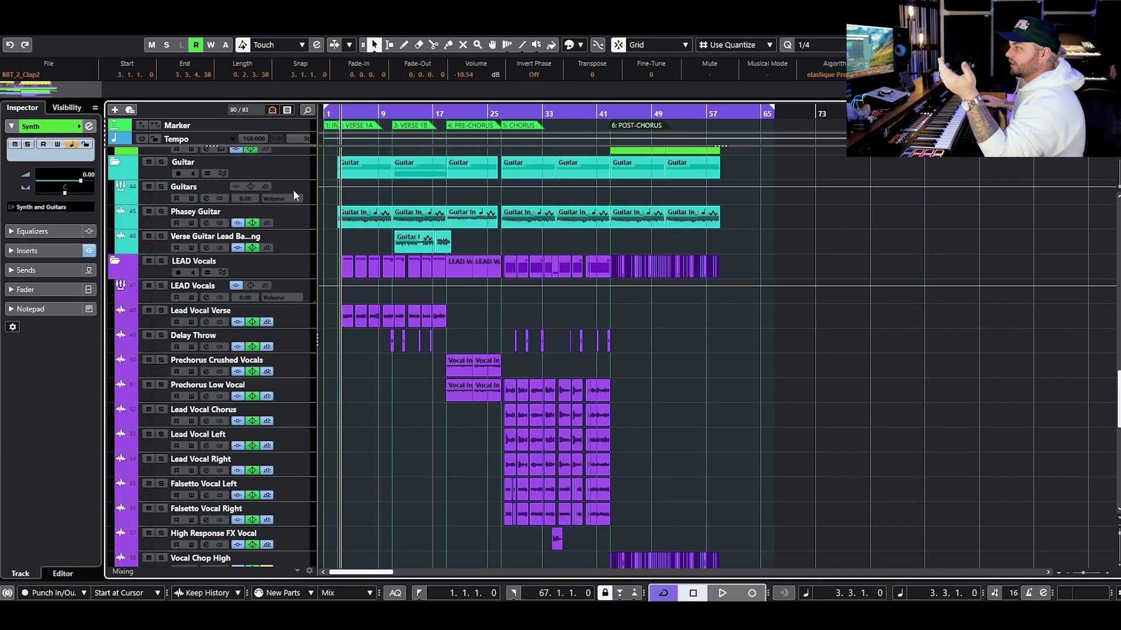
{"action": "left_click", "coordinate": [293, 191]}
{"action": "left_click", "coordinate": [291, 219]}
{"action": "left_click", "coordinate": [297, 236]}
{"action": "left_click", "coordinate": [304, 192]}
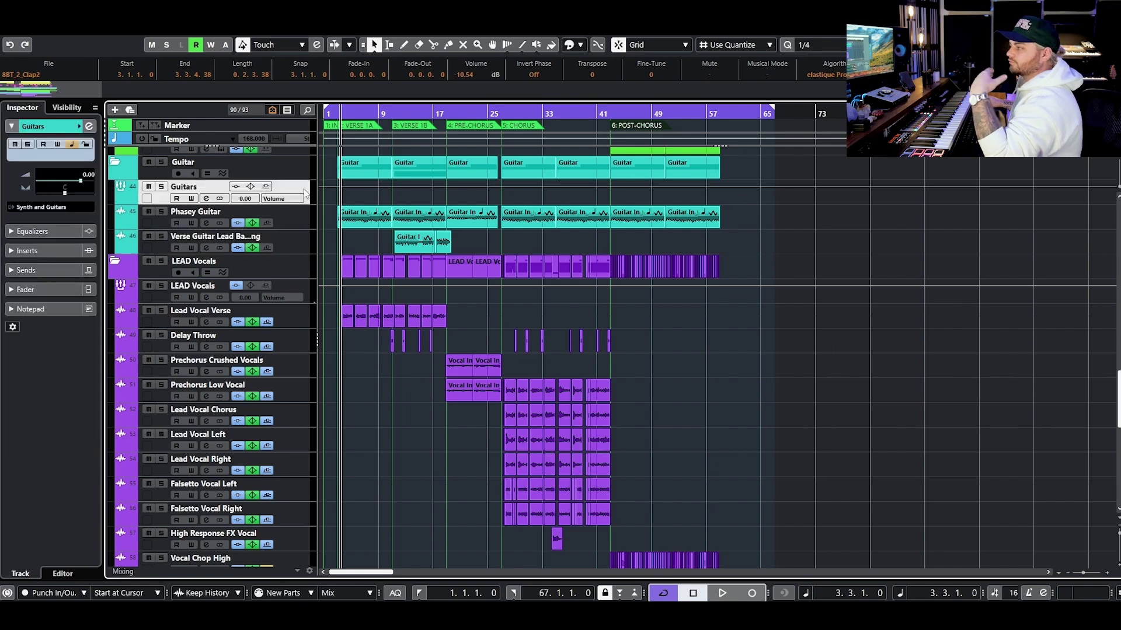
Expand the Harmonies and Oohs and Ahhs folders to reveal their tracks
{"action": "scroll", "coordinate": [350, 265], "scroll_direction": "down", "scroll_amount": 3}
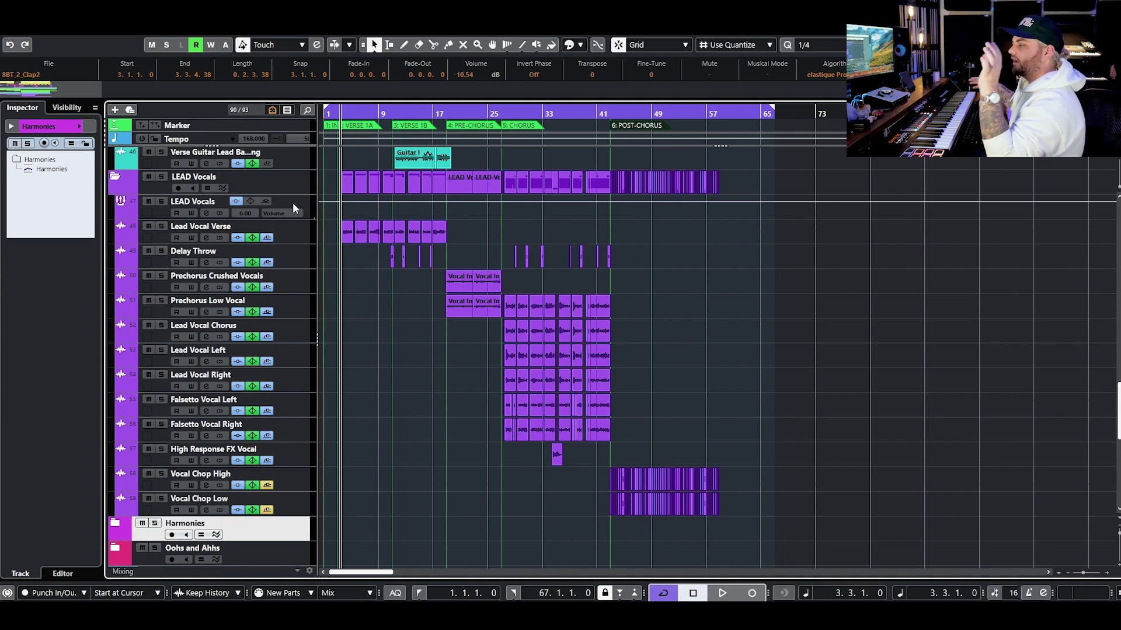
{"action": "scroll", "coordinate": [365, 360], "scroll_direction": "down", "scroll_amount": 7}
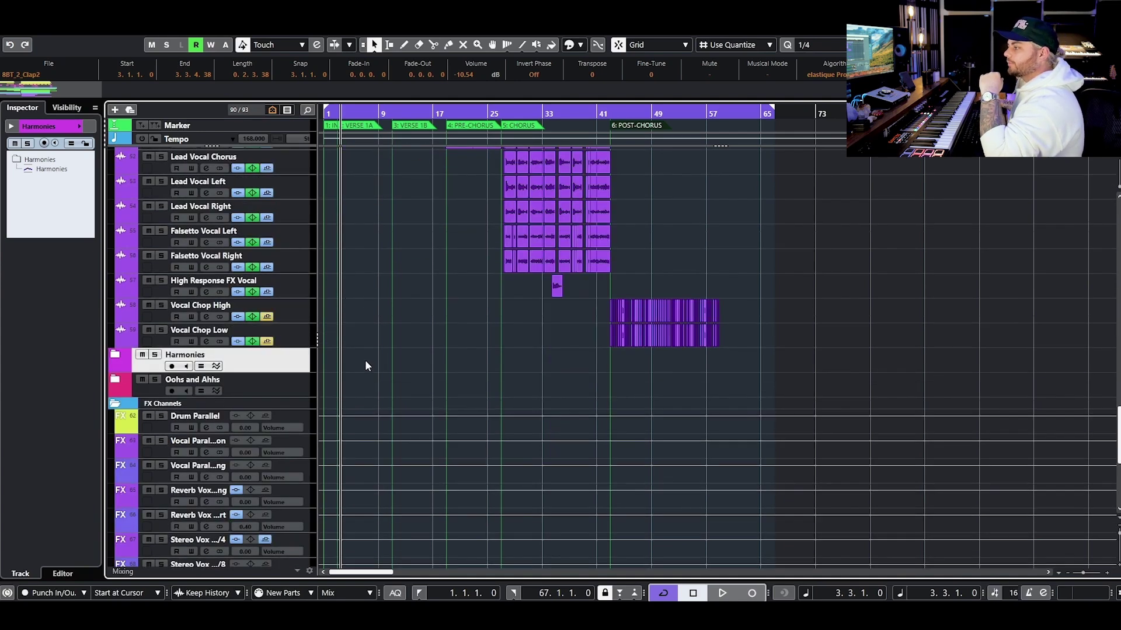
{"action": "left_click", "coordinate": [115, 354]}
{"action": "left_click", "coordinate": [115, 411]}
{"action": "left_click", "coordinate": [115, 411]}
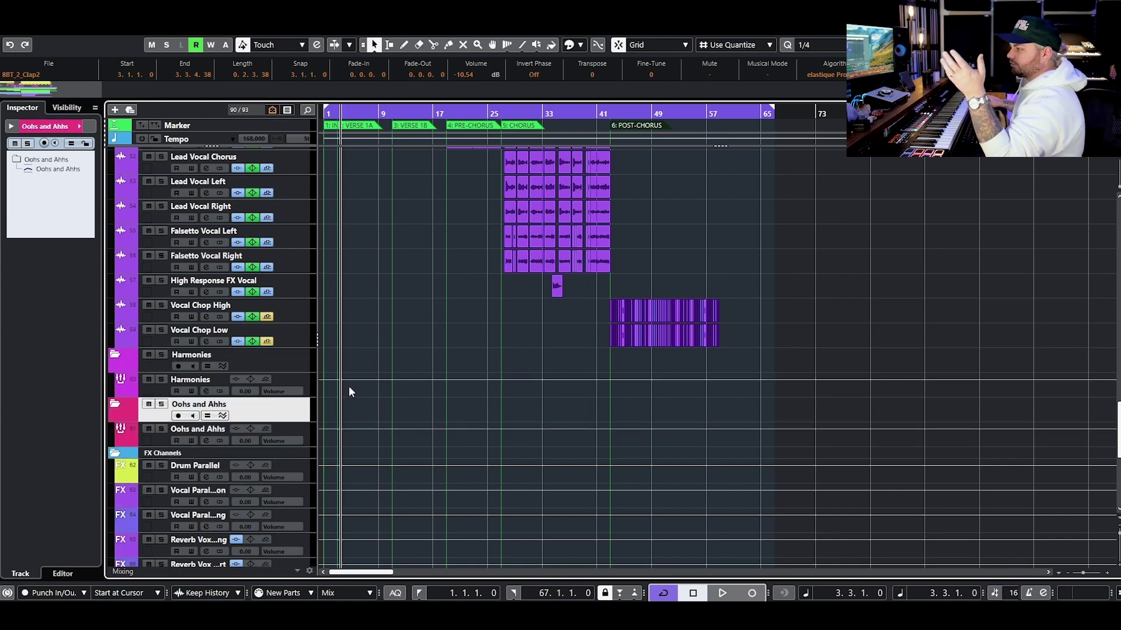
Inspect Lead Vocal Verse and Prechorus Crushed Vocals, then select the LEAD Vocals bus track
{"action": "scroll", "coordinate": [371, 330], "scroll_direction": "up", "scroll_amount": 3}
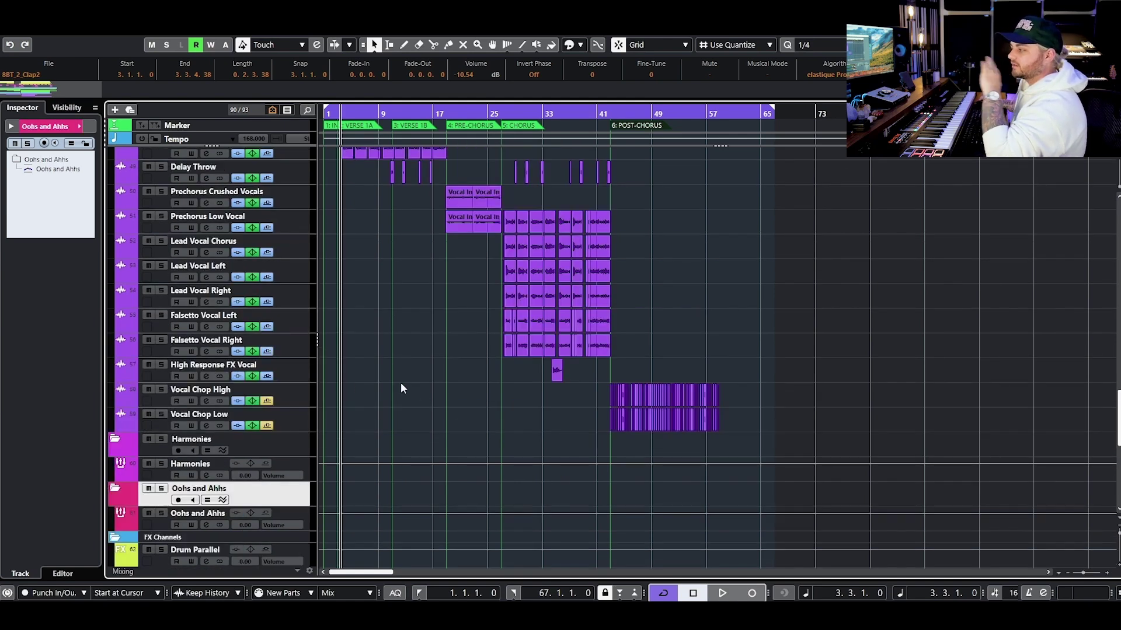
{"action": "scroll", "coordinate": [397, 379], "scroll_direction": "down", "scroll_amount": 7}
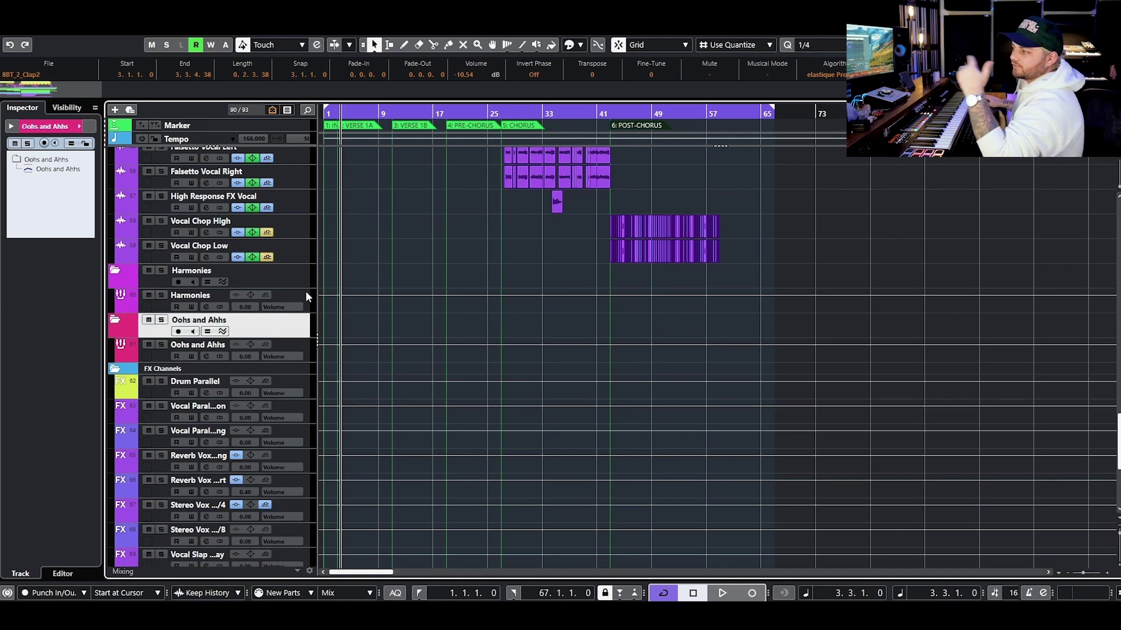
{"action": "scroll", "coordinate": [432, 297], "scroll_direction": "up", "scroll_amount": 10}
{"action": "left_click", "coordinate": [291, 231]}
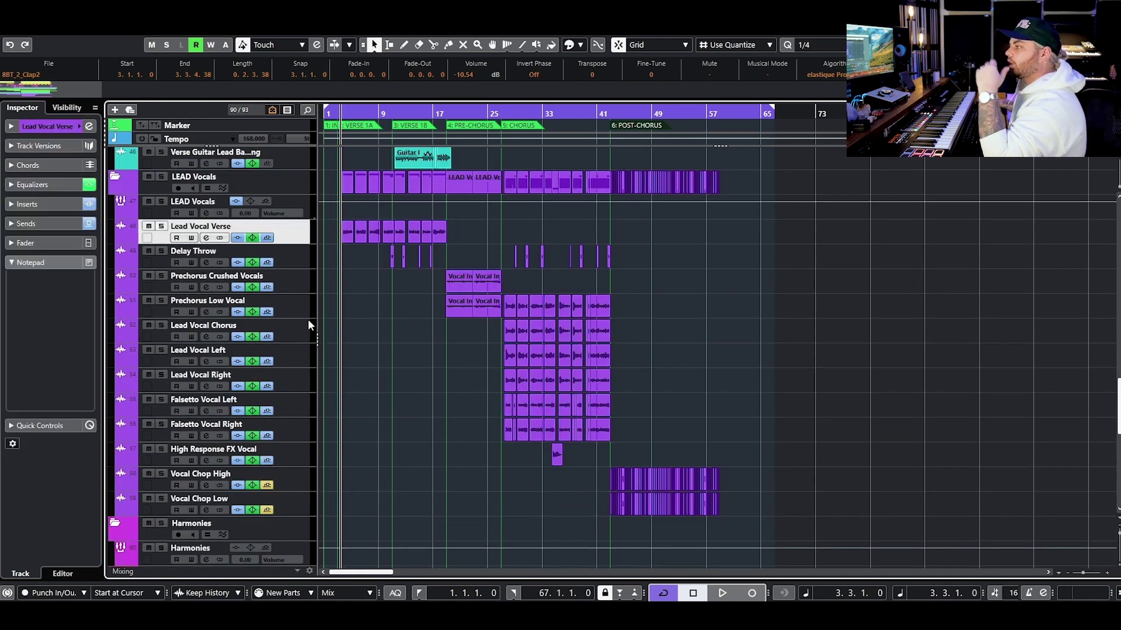
{"action": "left_click", "coordinate": [304, 280]}
{"action": "left_click", "coordinate": [297, 208]}
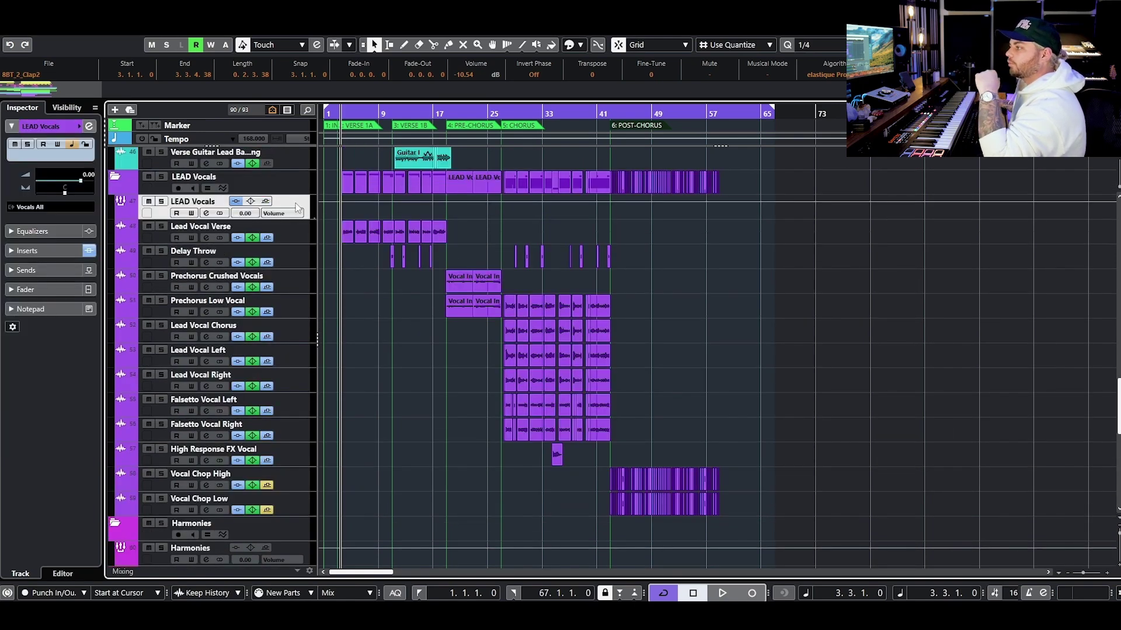
{"action": "left_click", "coordinate": [206, 213]}
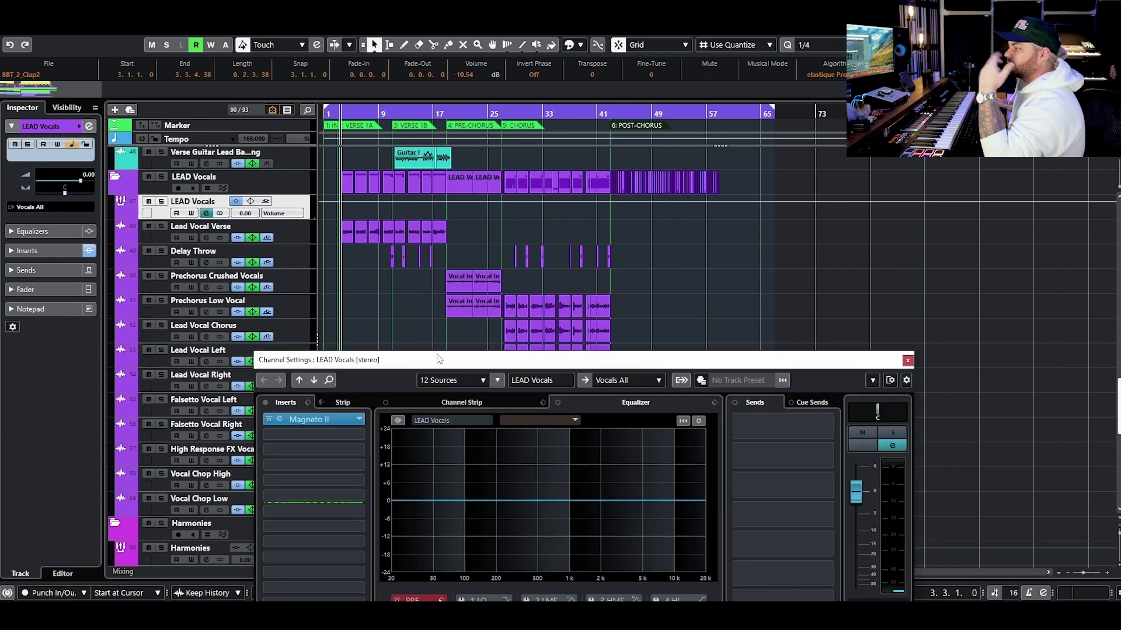
{"action": "left_click", "coordinate": [908, 359]}
{"action": "scroll", "coordinate": [893, 325], "scroll_direction": "down", "scroll_amount": 3}
{"action": "scroll", "coordinate": [893, 300], "scroll_direction": "up", "scroll_amount": 15}
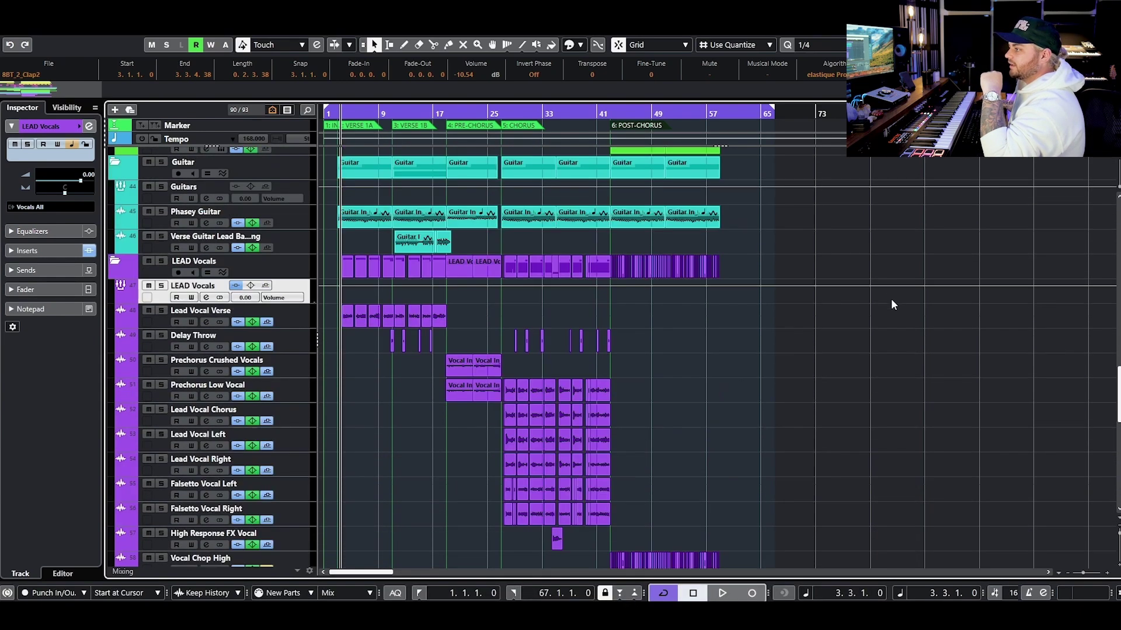
{"action": "scroll", "coordinate": [848, 402], "scroll_direction": "up", "scroll_amount": 10}
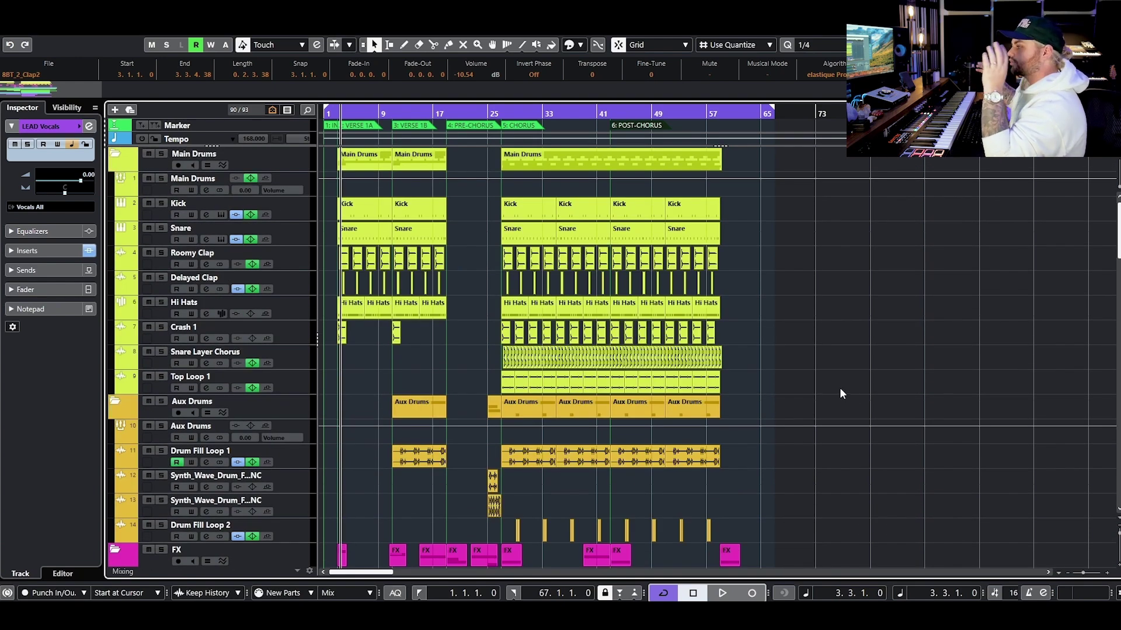
{"action": "scroll", "coordinate": [755, 257], "scroll_direction": "down", "scroll_amount": 15}
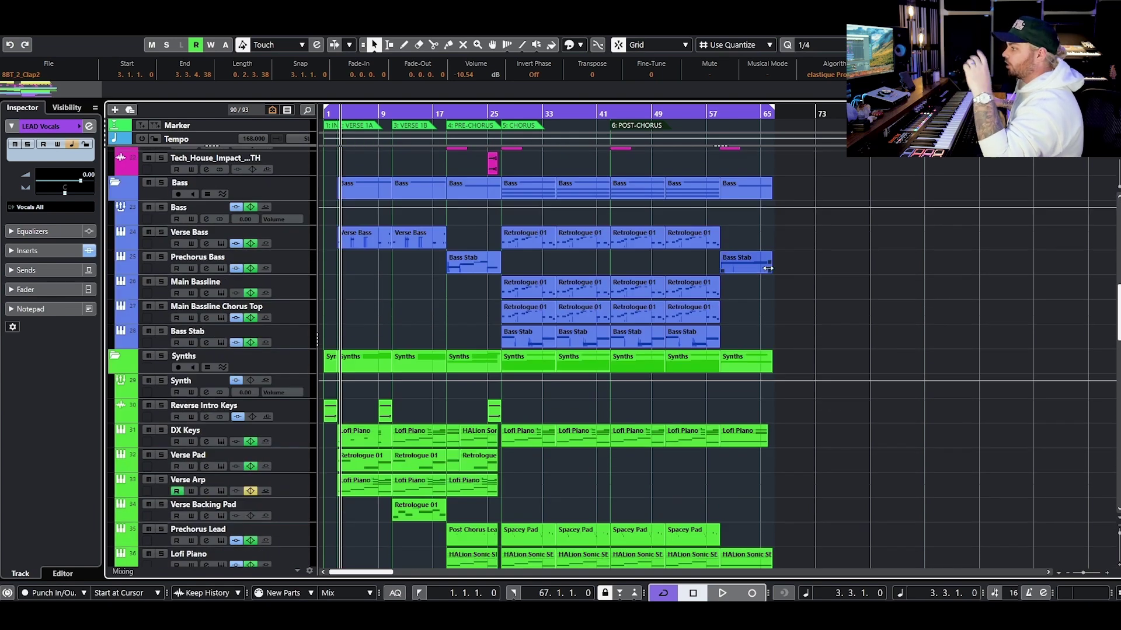
{"action": "scroll", "coordinate": [820, 292], "scroll_direction": "down", "scroll_amount": 4}
{"action": "left_click", "coordinate": [295, 355]}
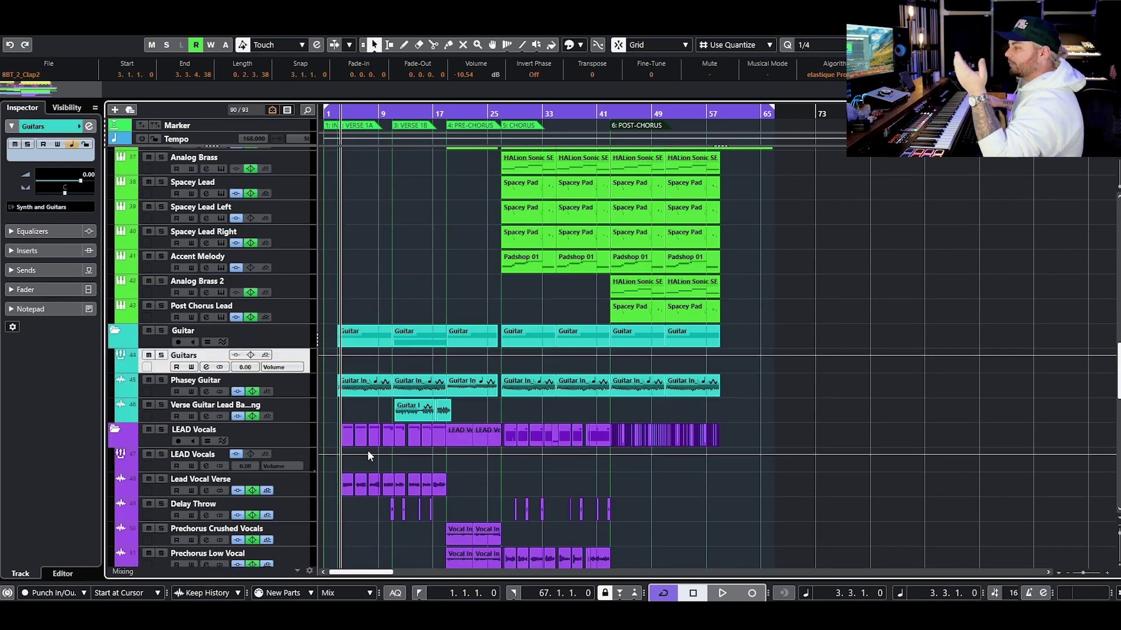
{"action": "scroll", "coordinate": [366, 450], "scroll_direction": "up", "scroll_amount": 20}
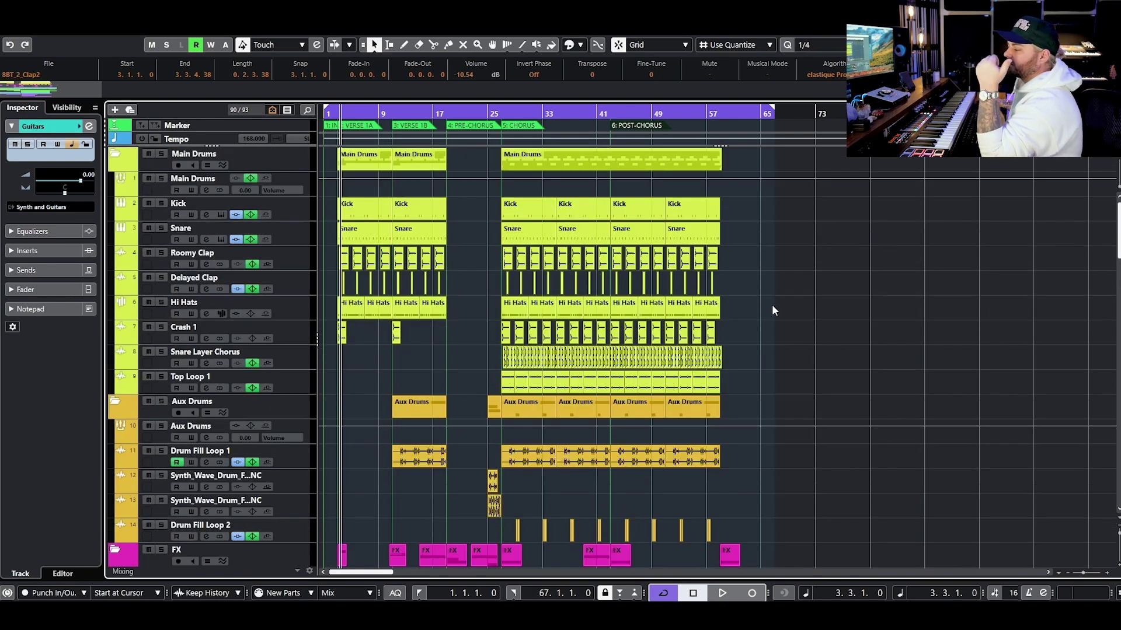
{"action": "scroll", "coordinate": [773, 310], "scroll_direction": "down", "scroll_amount": 4}
{"action": "scroll", "coordinate": [843, 352], "scroll_direction": "down", "scroll_amount": 10}
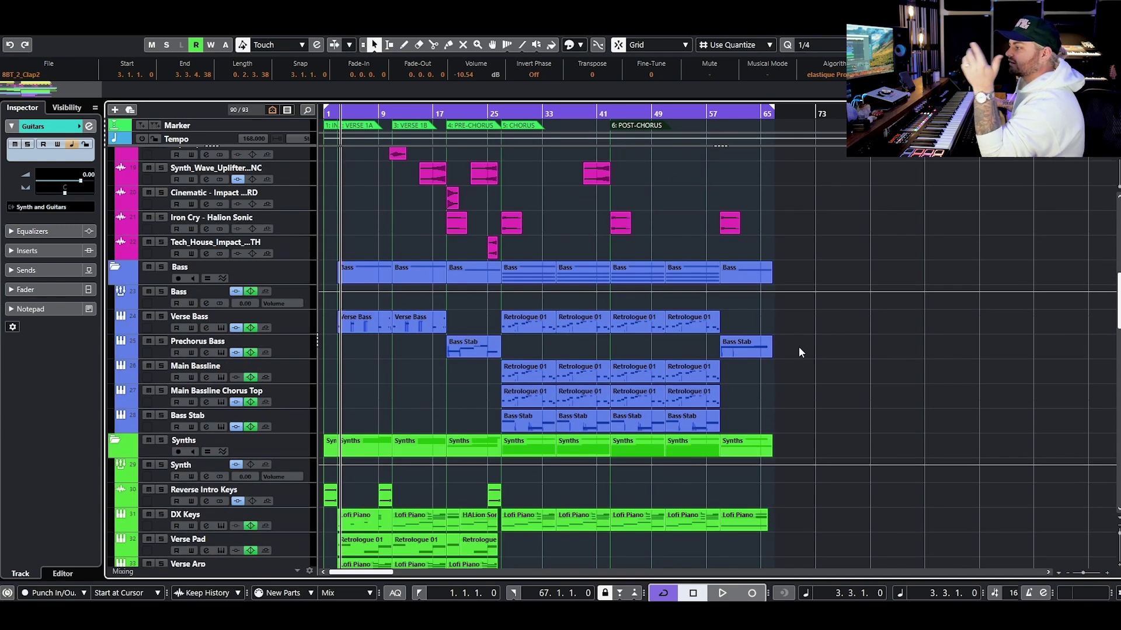
{"action": "scroll", "coordinate": [876, 382], "scroll_direction": "down", "scroll_amount": 5}
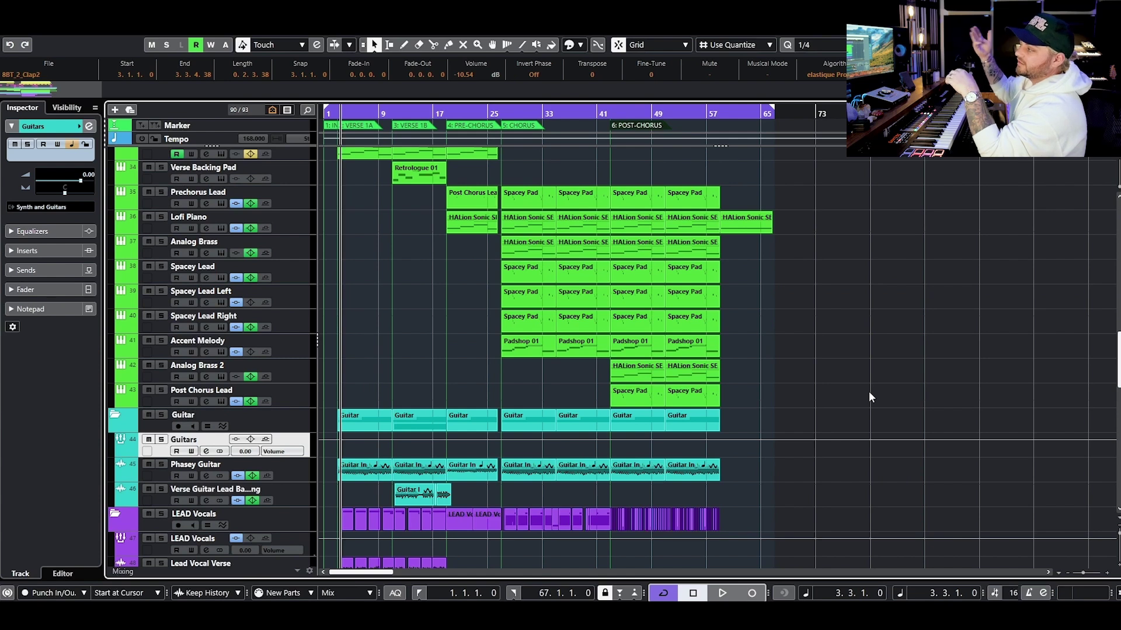
{"action": "scroll", "coordinate": [869, 391], "scroll_direction": "down", "scroll_amount": 6}
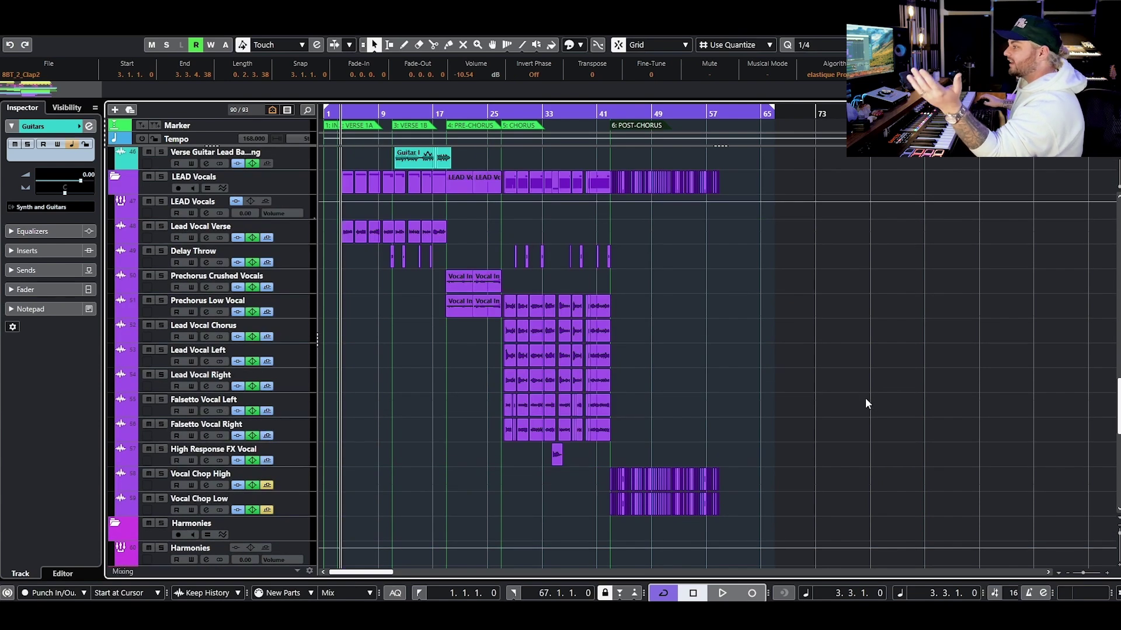
{"action": "scroll", "coordinate": [861, 387], "scroll_direction": "down", "scroll_amount": 6}
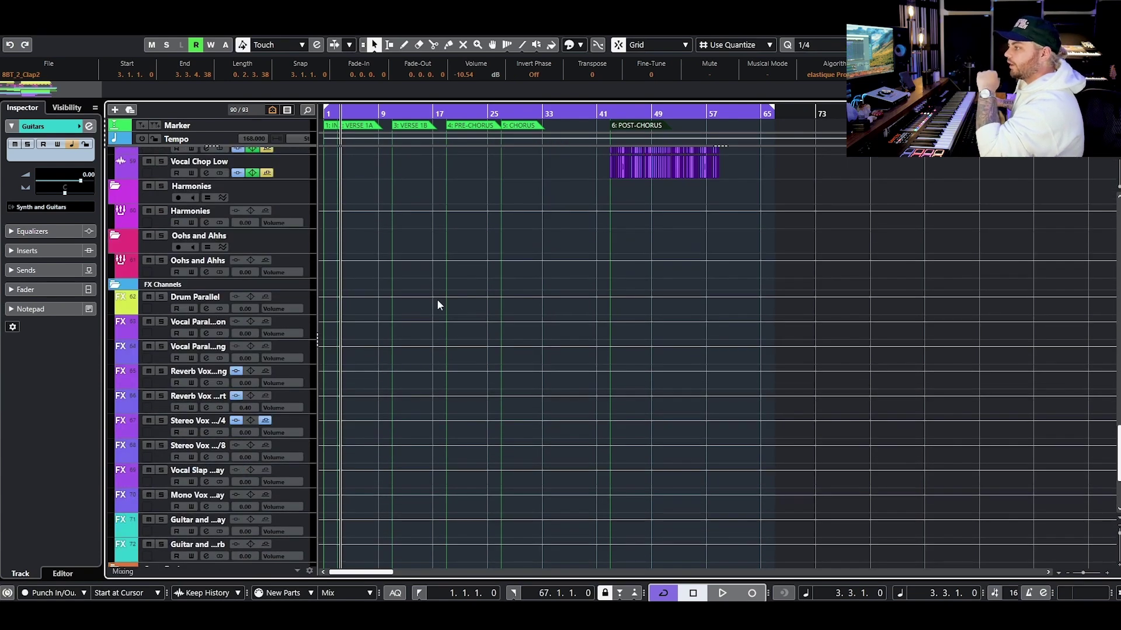
{"action": "scroll", "coordinate": [439, 304], "scroll_direction": "down", "scroll_amount": 3}
Audition the All Drums, Drums and Bass, and Vocals All group buses in solo, then unsolo
{"action": "left_click", "coordinate": [298, 430]}
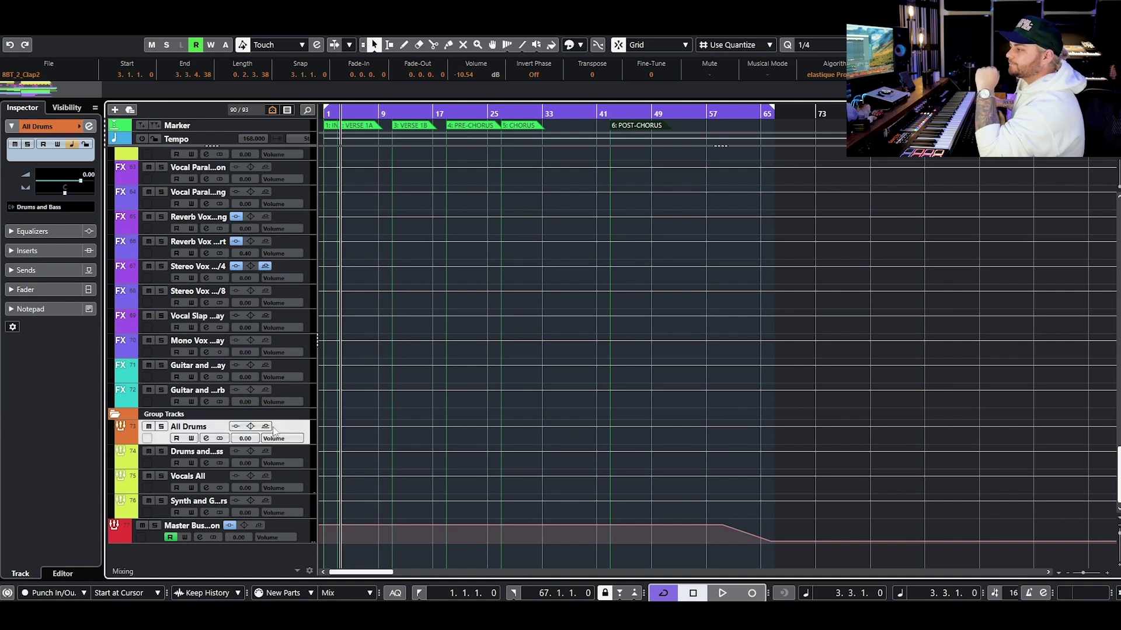
{"action": "left_click", "coordinate": [161, 427]}
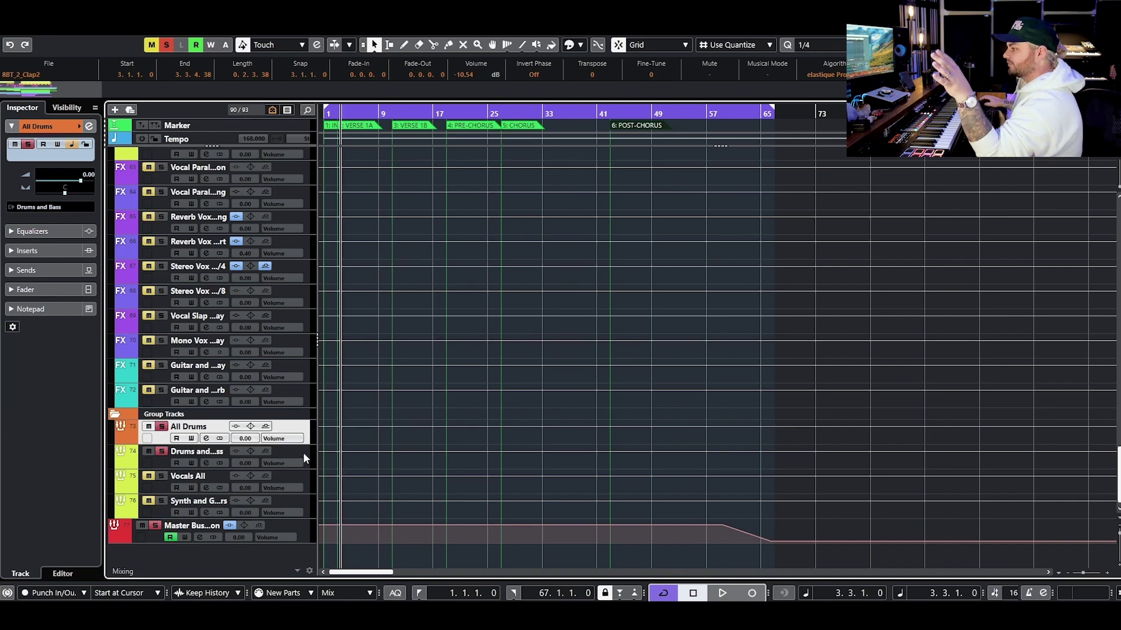
{"action": "left_click", "coordinate": [164, 461]}
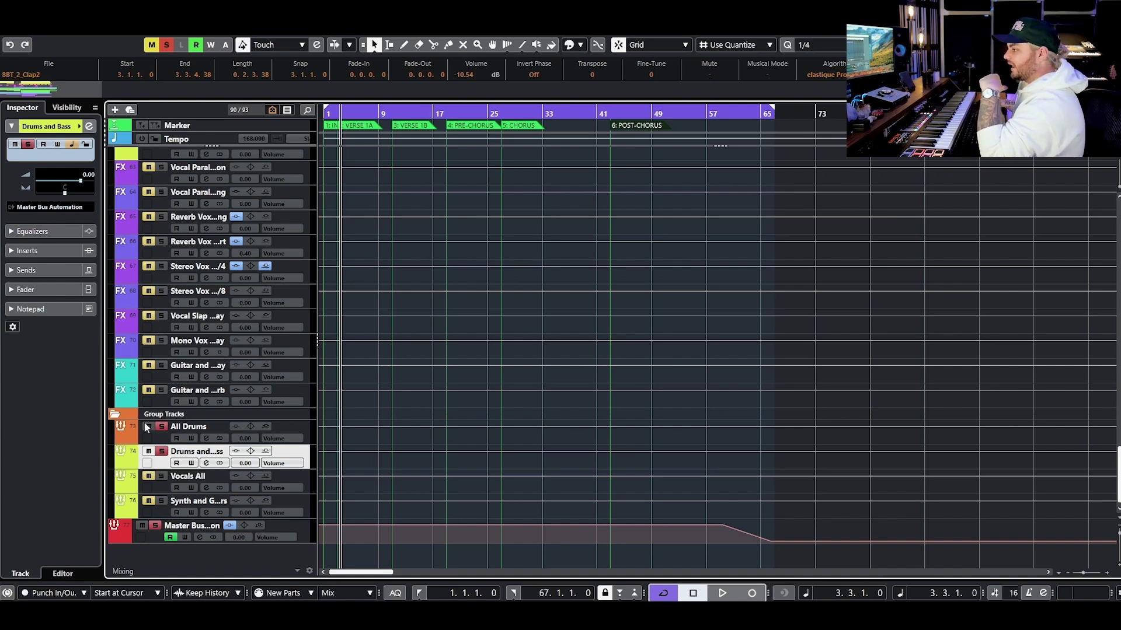
{"action": "left_click", "coordinate": [159, 440]}
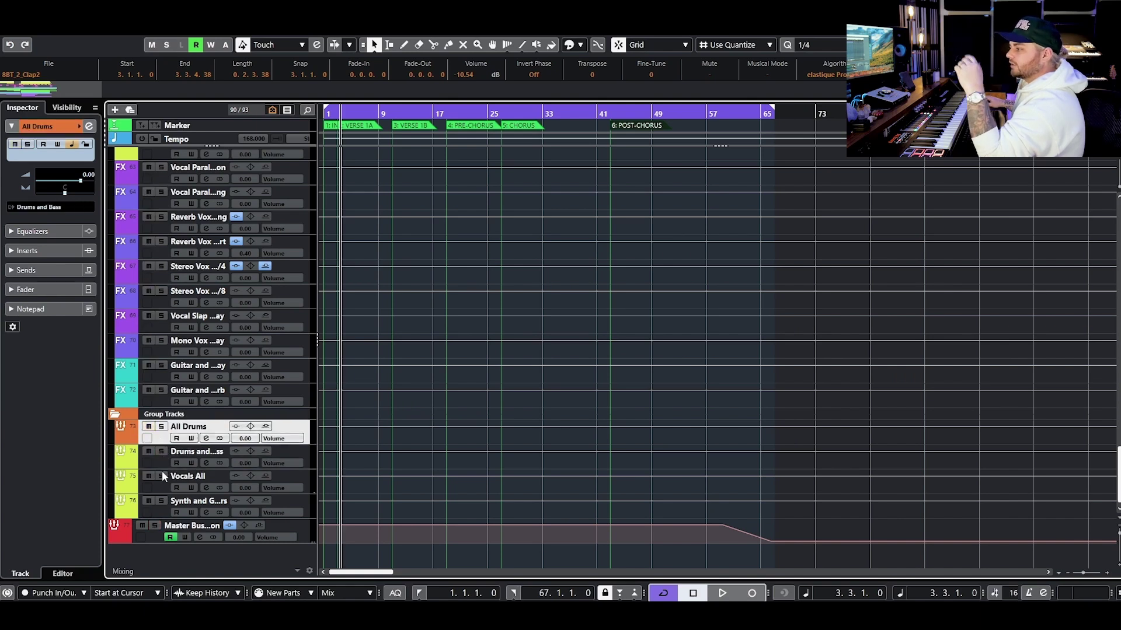
{"action": "left_click", "coordinate": [163, 474]}
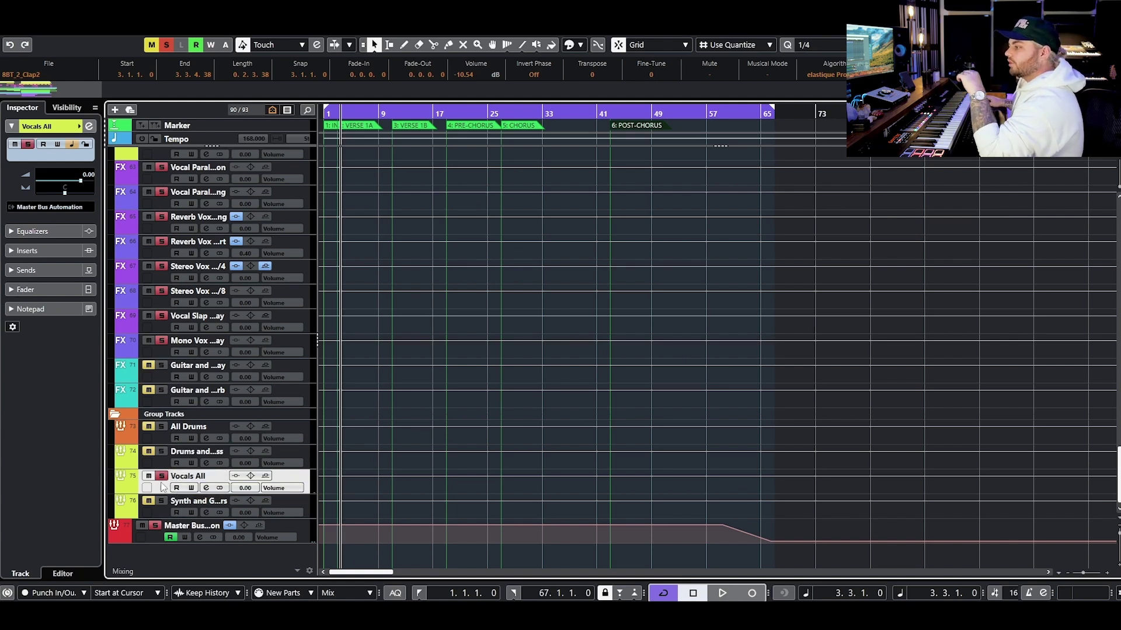
{"action": "left_click", "coordinate": [161, 476]}
Solo then unsolo the Synth and Guitars group bus, and select Master Bus Automation
{"action": "left_click", "coordinate": [161, 500]}
{"action": "left_click", "coordinate": [204, 507]}
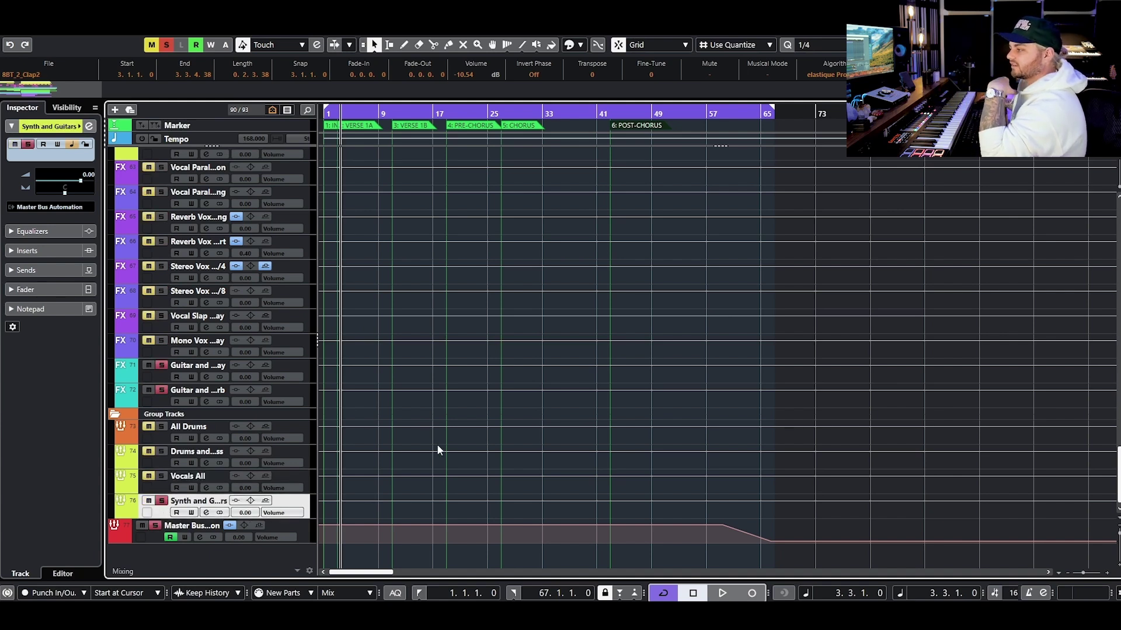
{"action": "left_click", "coordinate": [161, 501]}
{"action": "left_click", "coordinate": [299, 523]}
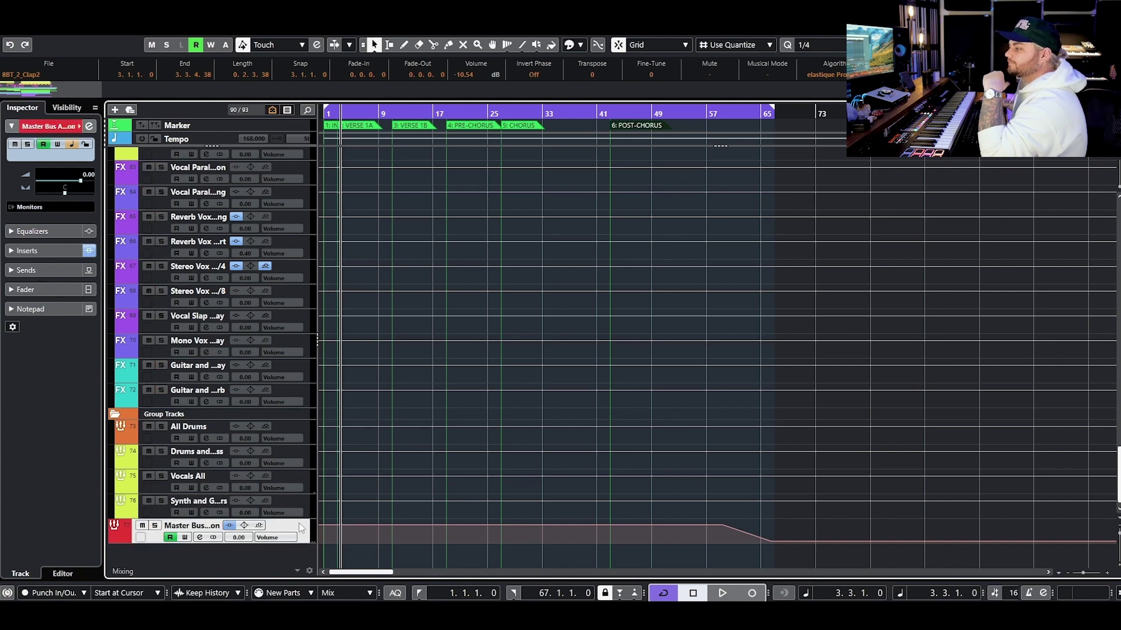
{"action": "left_click", "coordinate": [200, 537]}
{"action": "left_click_drag", "start_coordinate": [608, 366], "coordinate": [671, 186]}
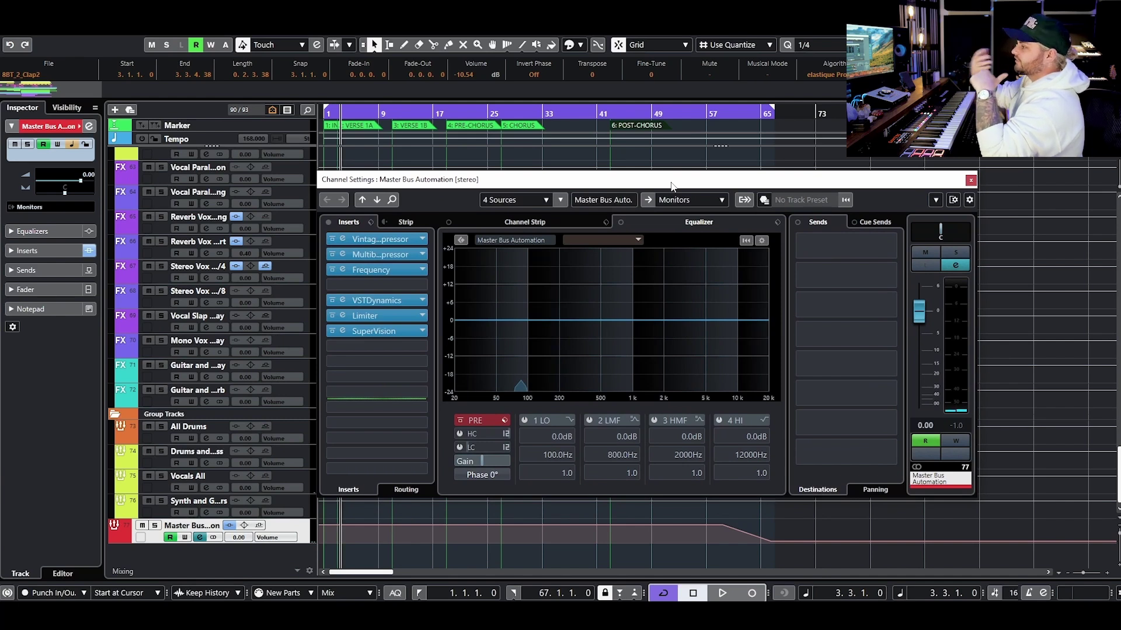
{"action": "left_click_drag", "start_coordinate": [651, 185], "coordinate": [661, 202]}
{"action": "left_click", "coordinate": [980, 197]}
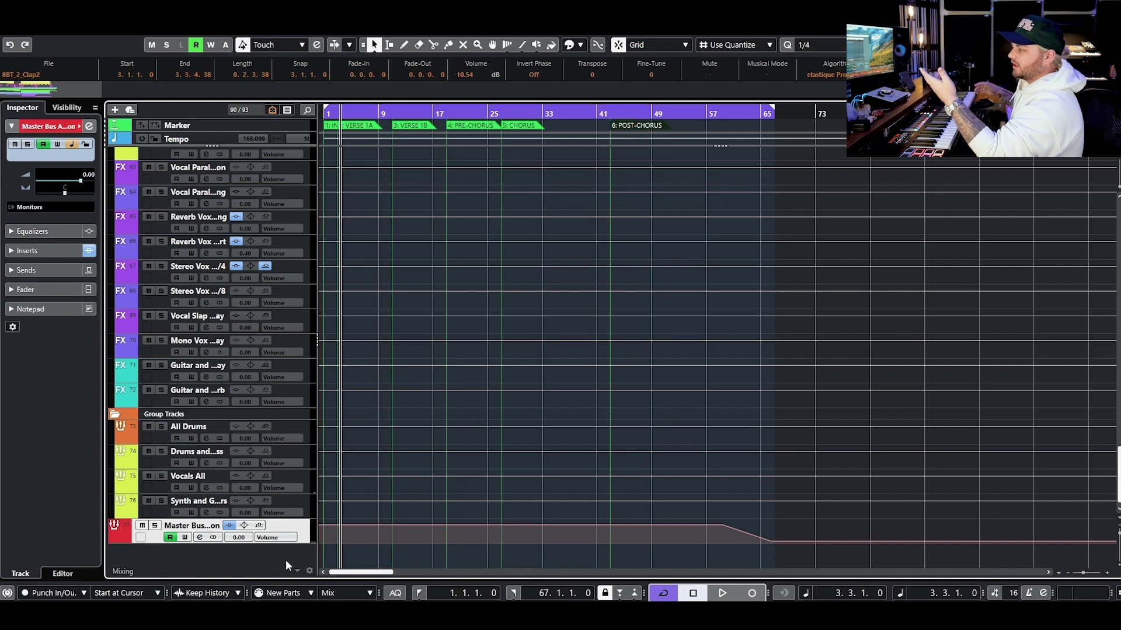
{"action": "scroll", "coordinate": [373, 456], "scroll_direction": "up", "scroll_amount": 15}
{"action": "scroll", "coordinate": [433, 437], "scroll_direction": "down", "scroll_amount": 15}
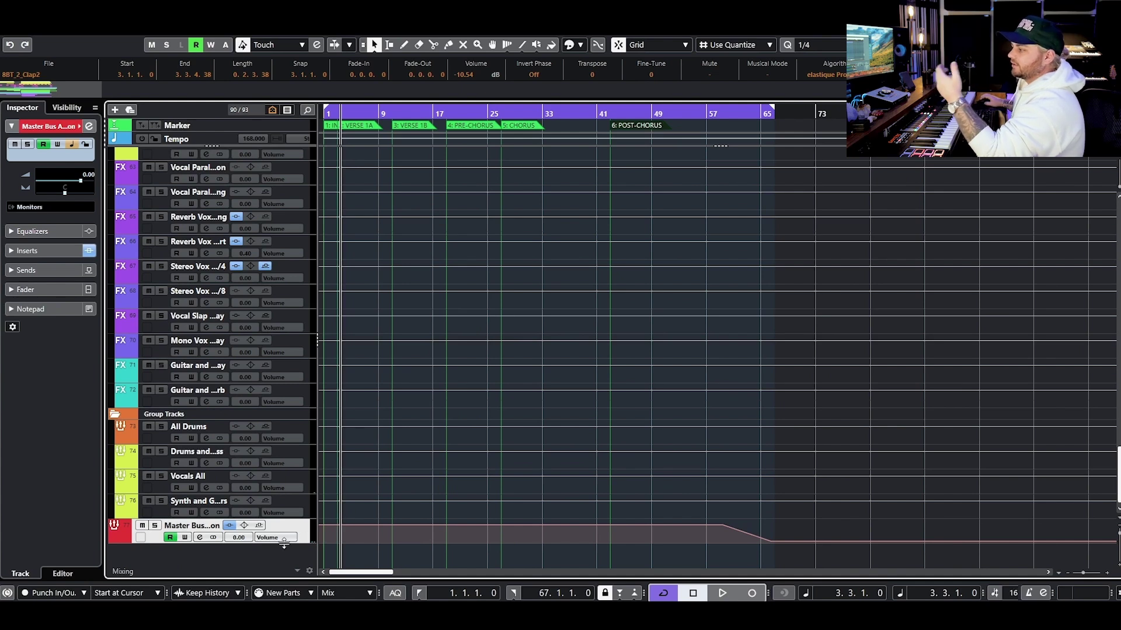
{"action": "scroll", "coordinate": [313, 518], "scroll_direction": "up", "scroll_amount": 1}
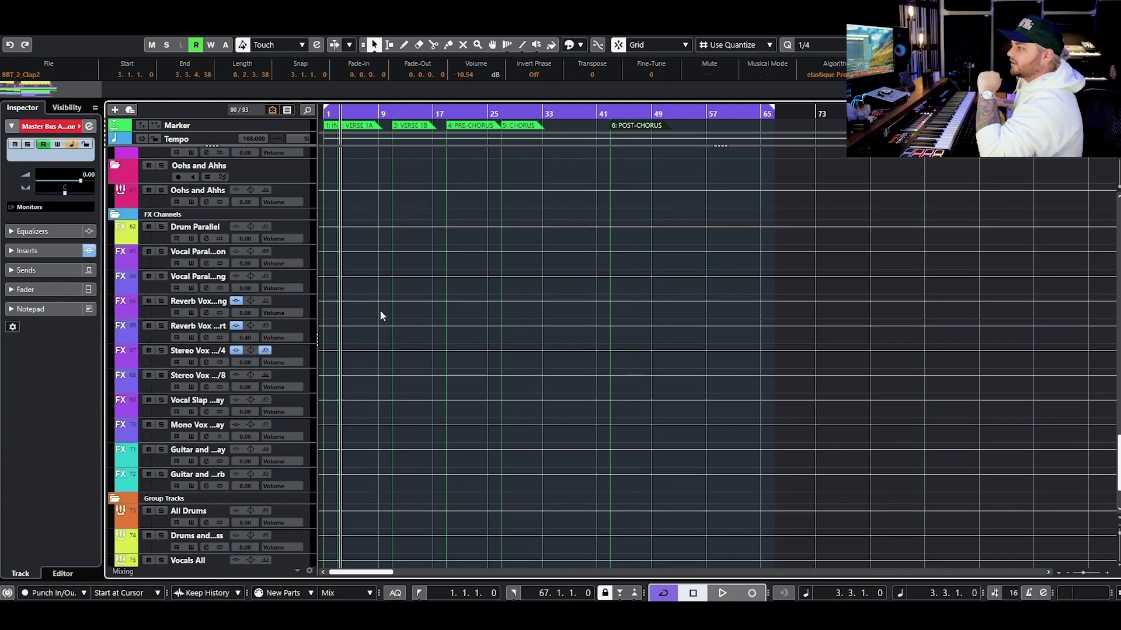
{"action": "left_click", "coordinate": [301, 226]}
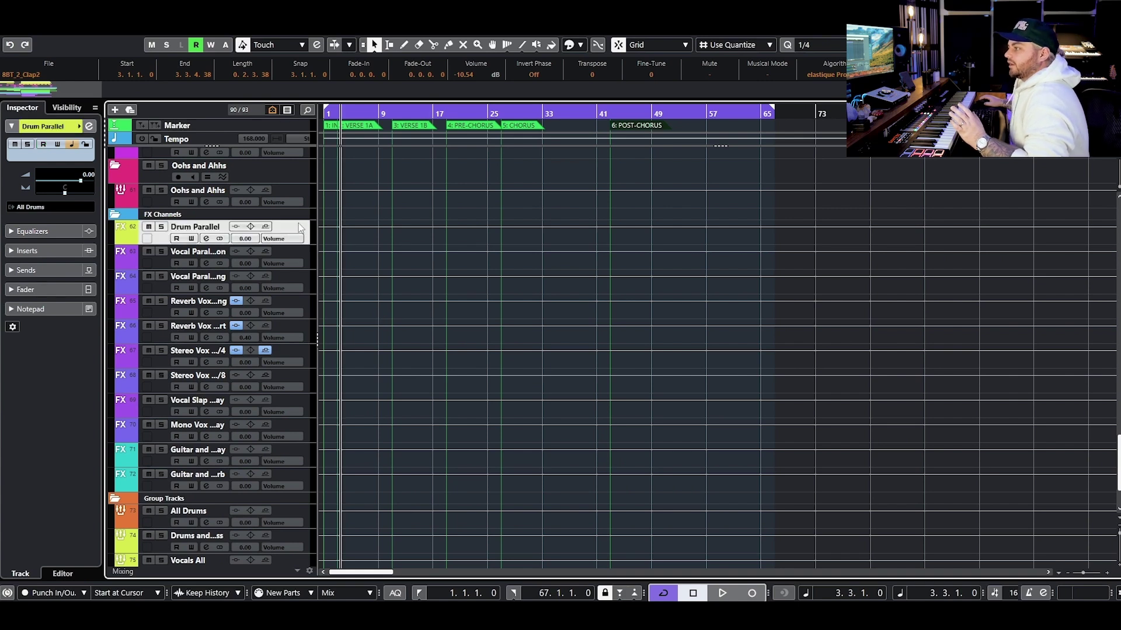
{"action": "left_click", "coordinate": [207, 239]}
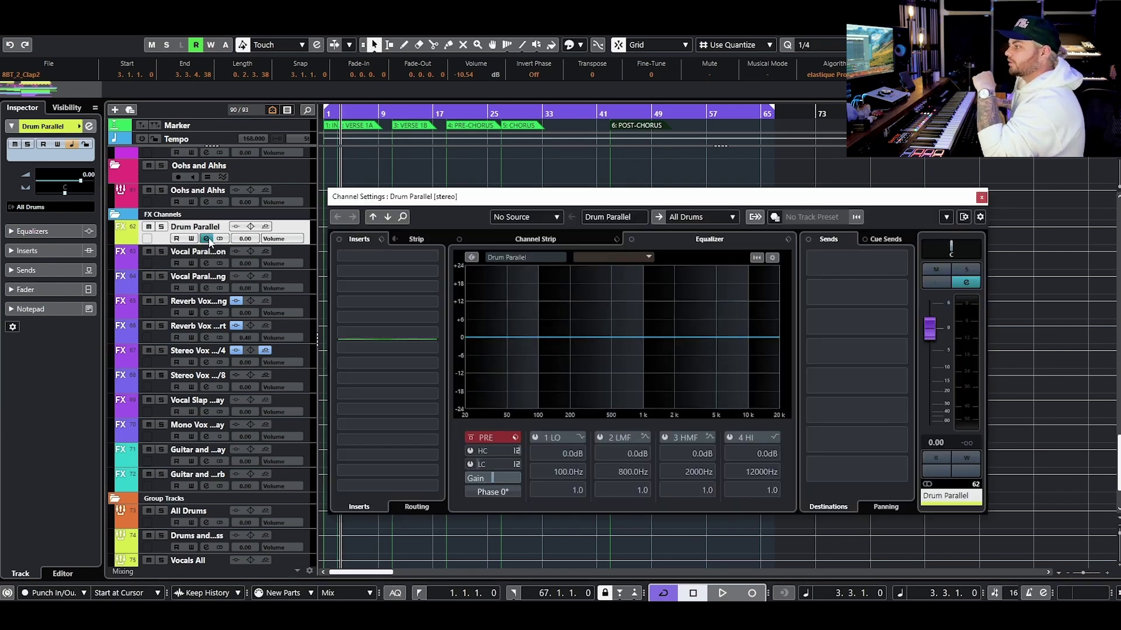
{"action": "left_click", "coordinate": [207, 239]}
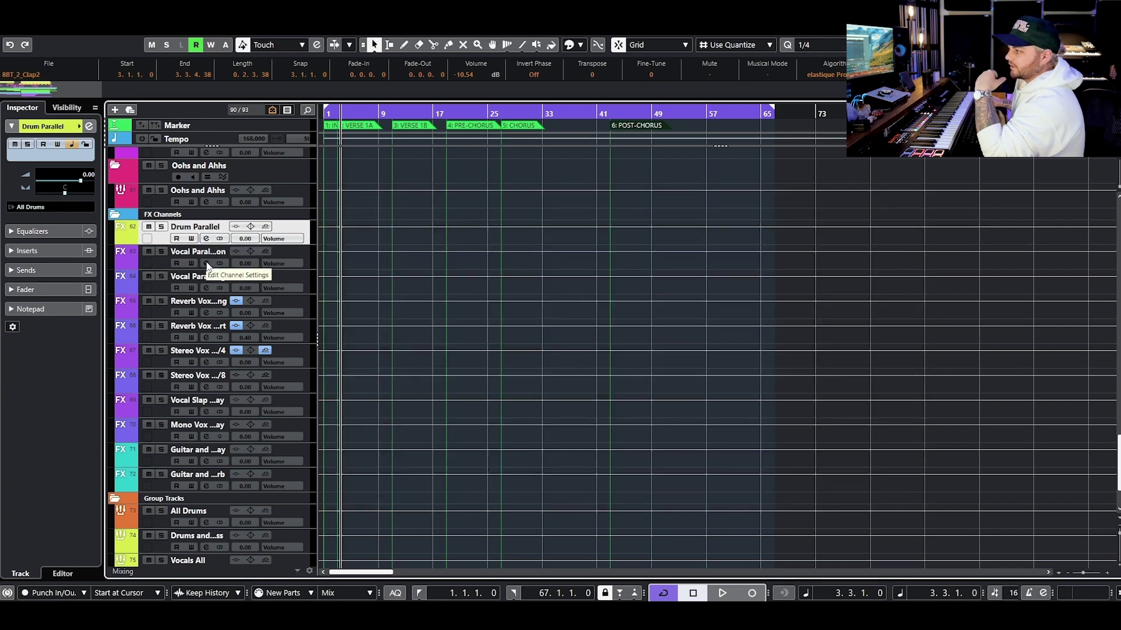
{"action": "left_click", "coordinate": [206, 263]}
{"action": "left_click", "coordinate": [206, 264]}
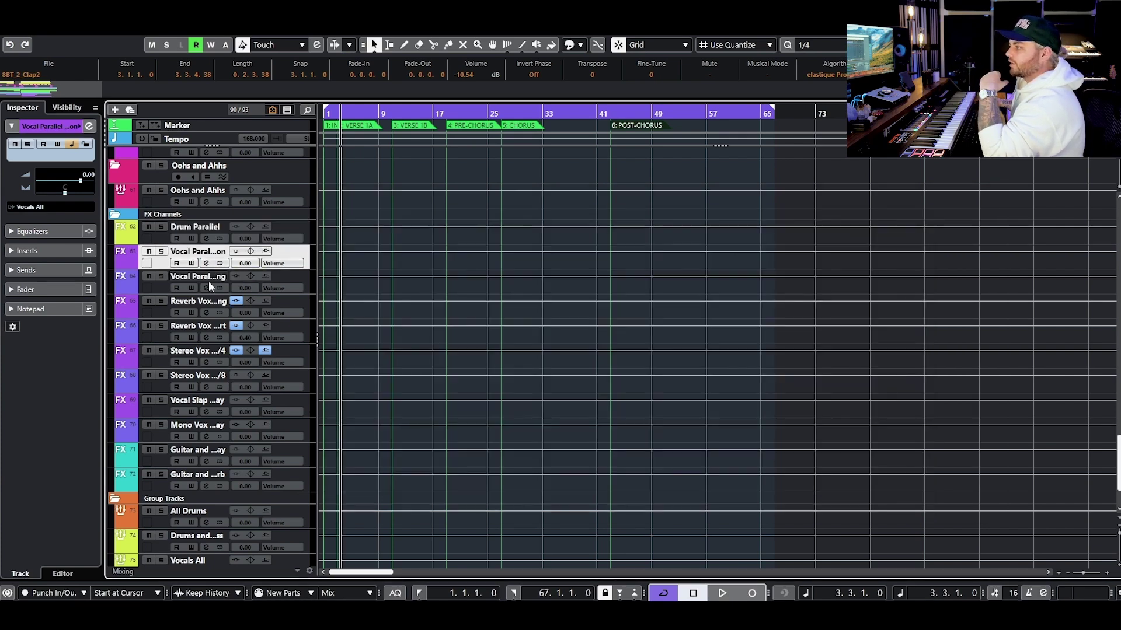
{"action": "left_click", "coordinate": [208, 288]}
{"action": "left_click", "coordinate": [207, 288]}
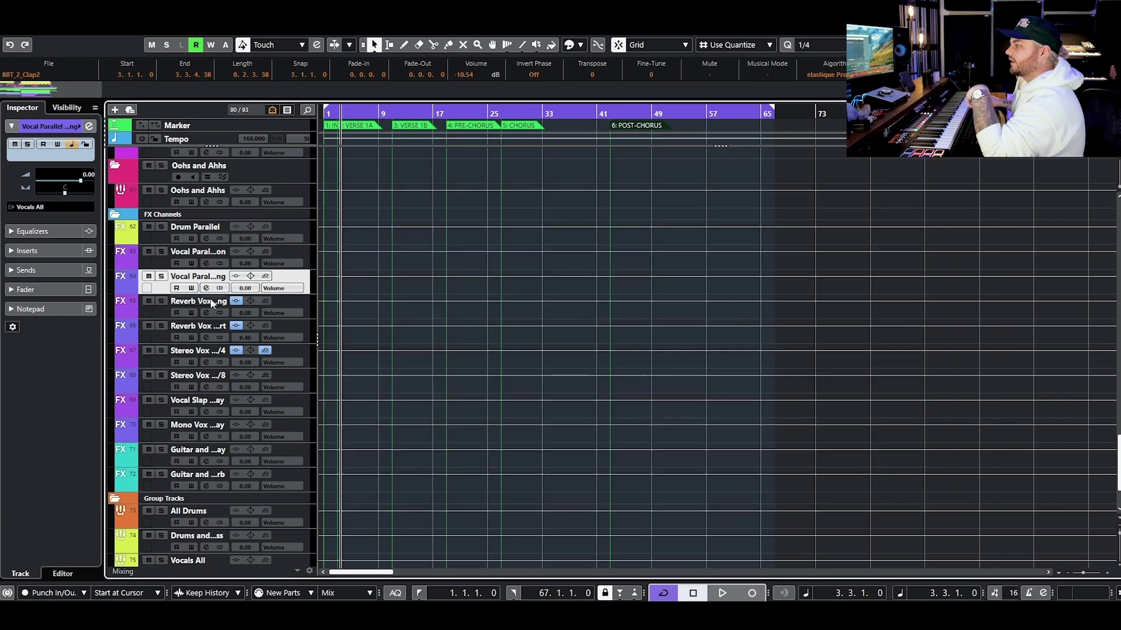
{"action": "left_click", "coordinate": [207, 313]}
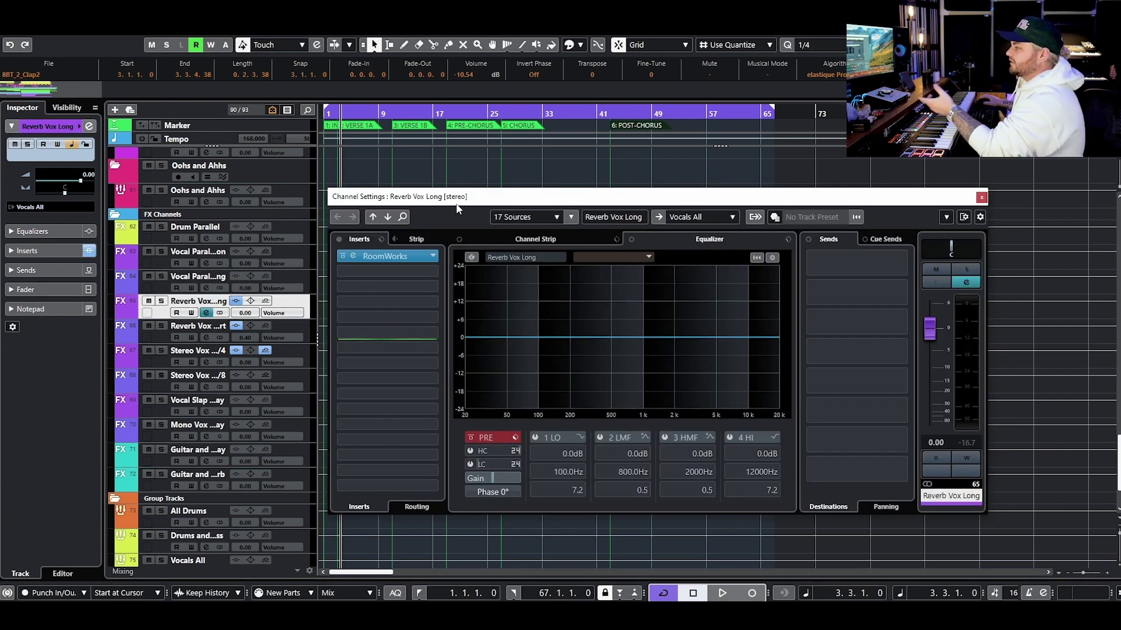
{"action": "left_click", "coordinate": [697, 216]}
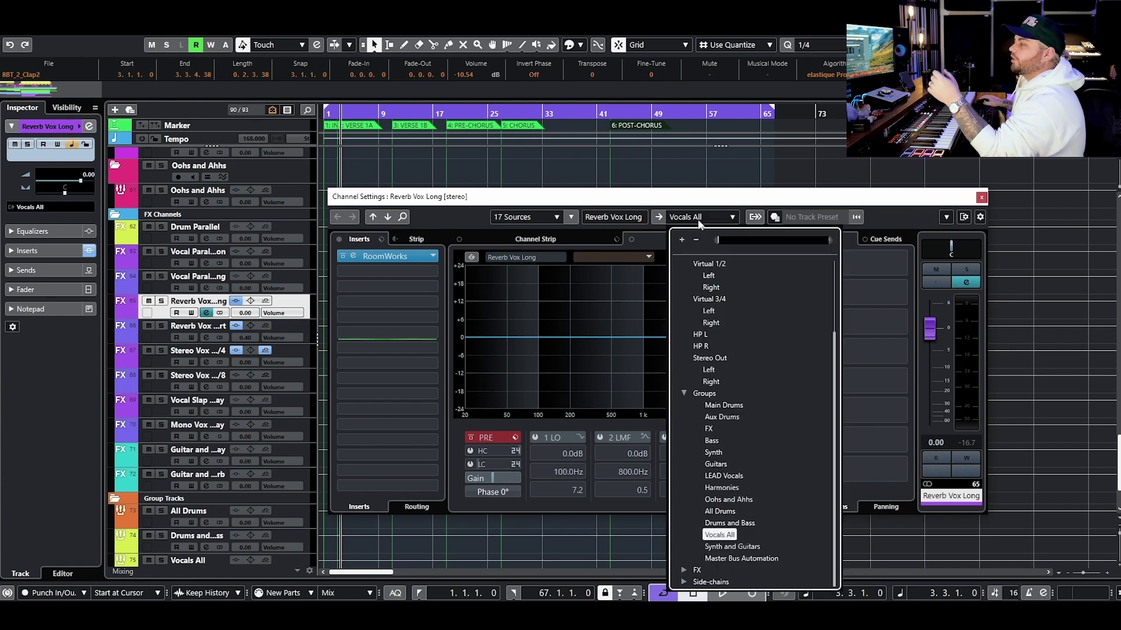
{"action": "left_click", "coordinate": [493, 218]}
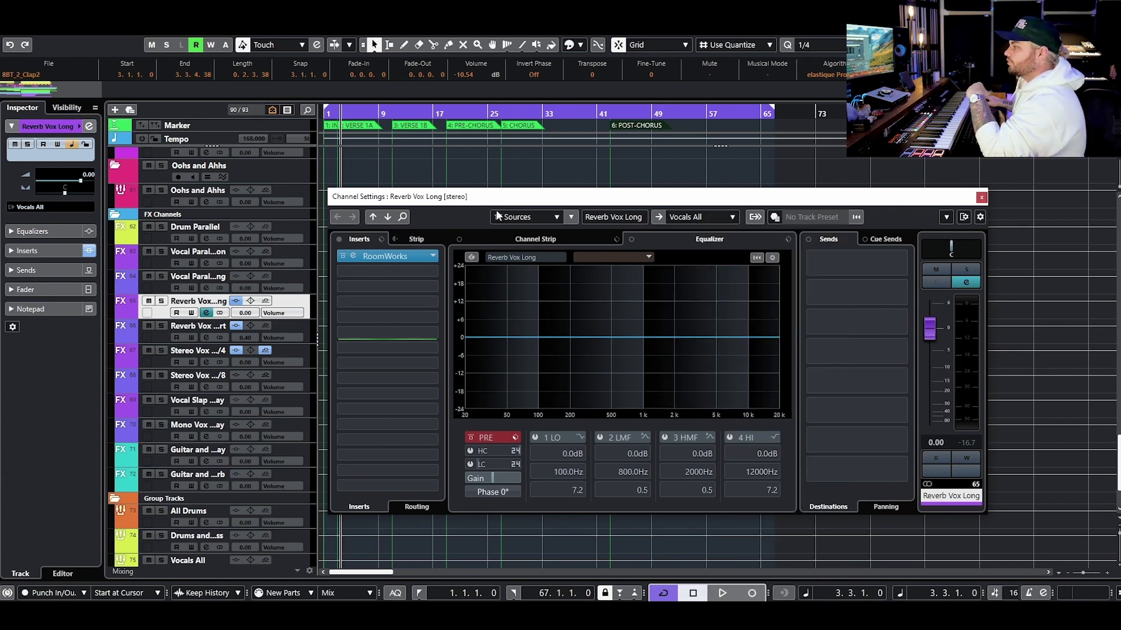
{"action": "left_click", "coordinate": [695, 216]}
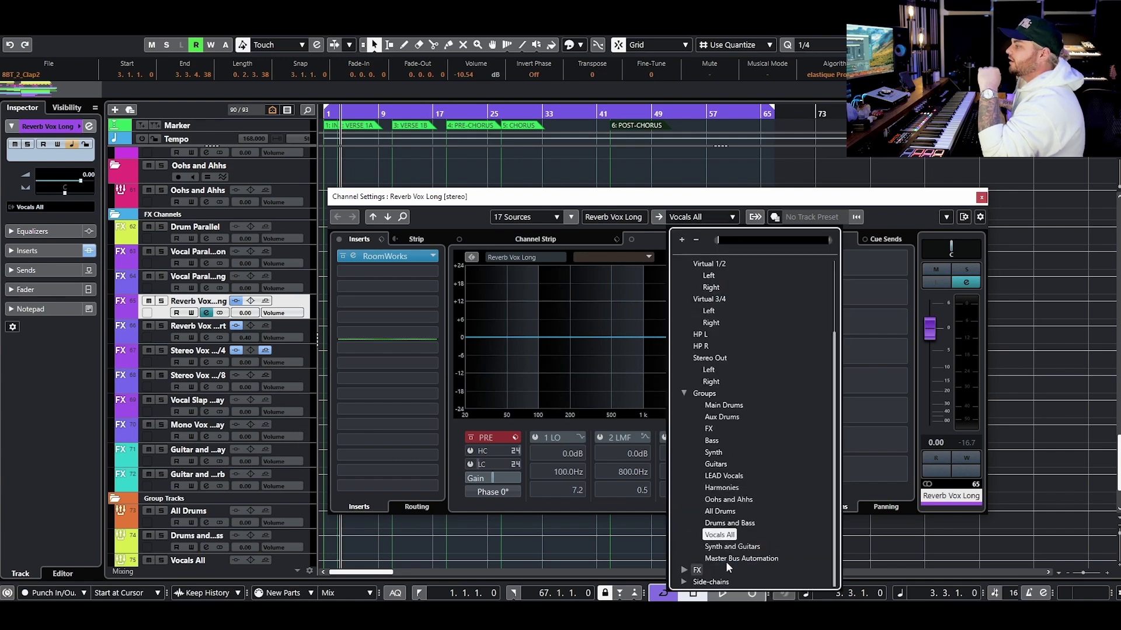
{"action": "left_click", "coordinate": [986, 197]}
{"action": "left_click", "coordinate": [982, 198]}
{"action": "scroll", "coordinate": [493, 352], "scroll_direction": "down", "scroll_amount": 10}
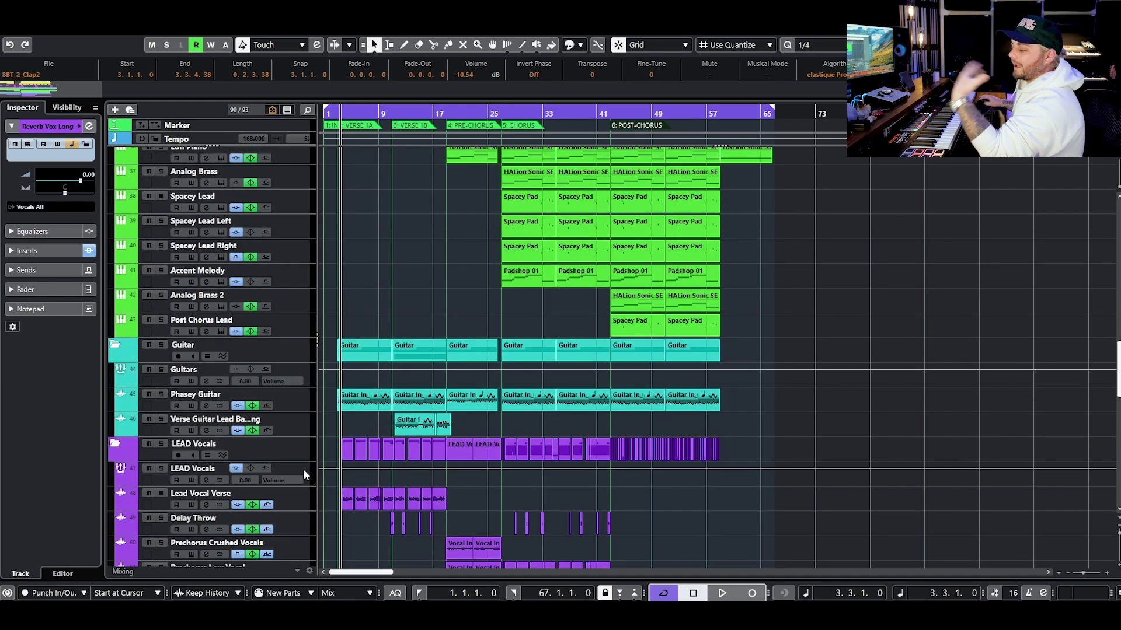
{"action": "scroll", "coordinate": [303, 468], "scroll_direction": "down", "scroll_amount": 6}
{"action": "scroll", "coordinate": [409, 345], "scroll_direction": "down", "scroll_amount": 6}
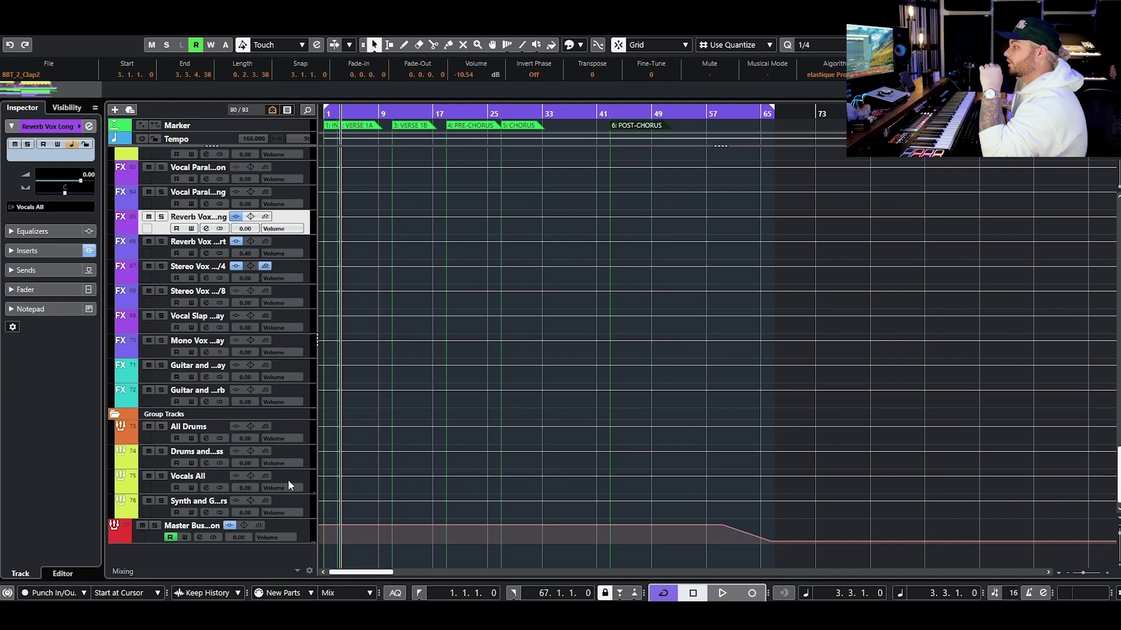
{"action": "left_click", "coordinate": [308, 478]}
{"action": "scroll", "coordinate": [345, 398], "scroll_direction": "up", "scroll_amount": 4}
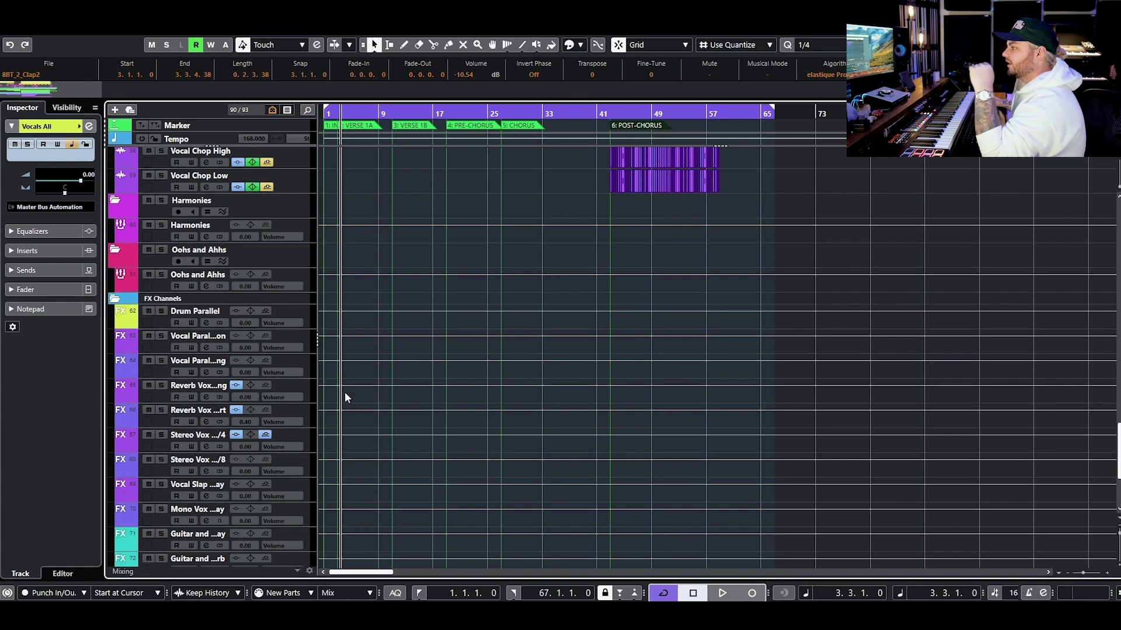
{"action": "left_click", "coordinate": [303, 365]}
{"action": "left_click", "coordinate": [307, 397]}
{"action": "left_click", "coordinate": [306, 416]}
{"action": "left_click", "coordinate": [303, 436]}
{"action": "scroll", "coordinate": [455, 444], "scroll_direction": "up", "scroll_amount": 5}
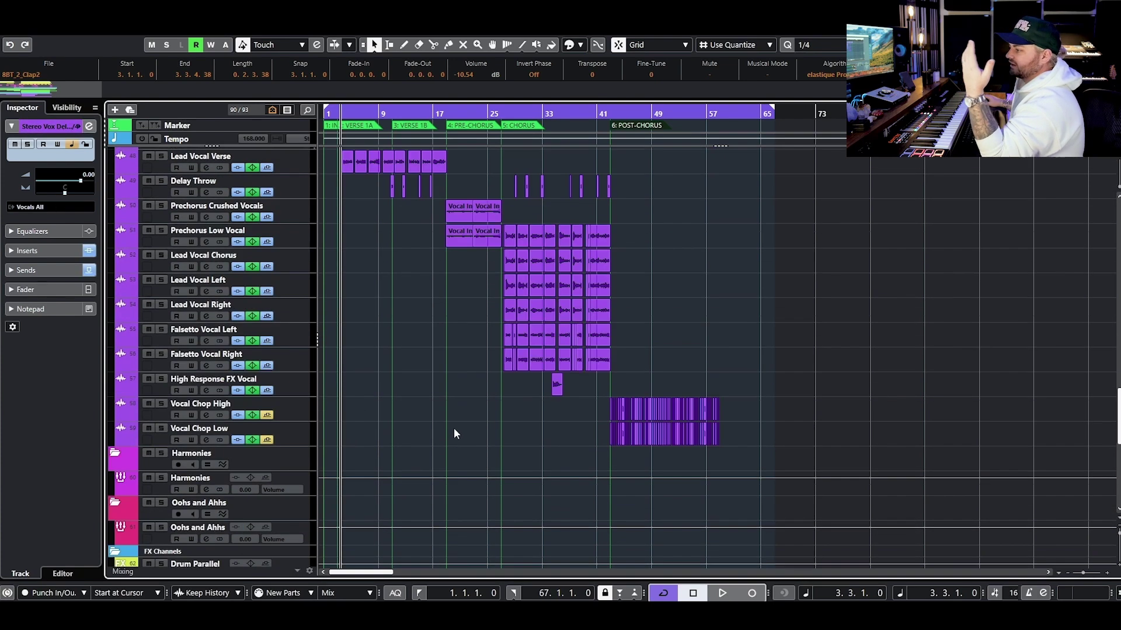
{"action": "scroll", "coordinate": [455, 428], "scroll_direction": "down", "scroll_amount": 8}
{"action": "scroll", "coordinate": [448, 420], "scroll_direction": "up", "scroll_amount": 8}
{"action": "scroll", "coordinate": [444, 415], "scroll_direction": "up", "scroll_amount": 15}
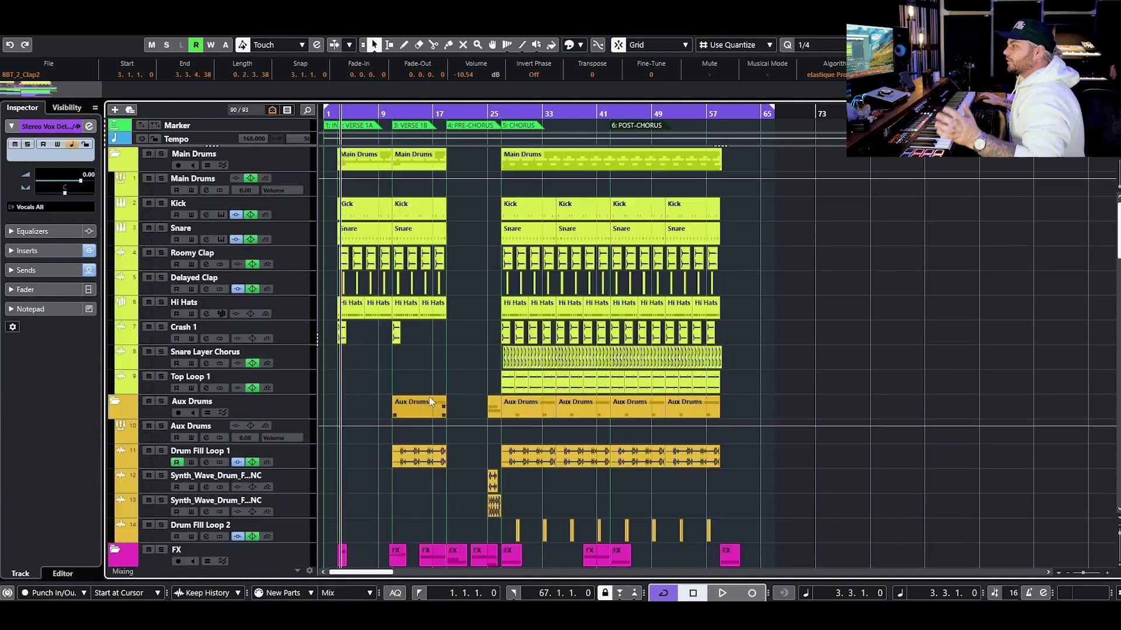
{"action": "left_click", "coordinate": [442, 448]}
{"action": "scroll", "coordinate": [517, 318], "scroll_direction": "down", "scroll_amount": 5}
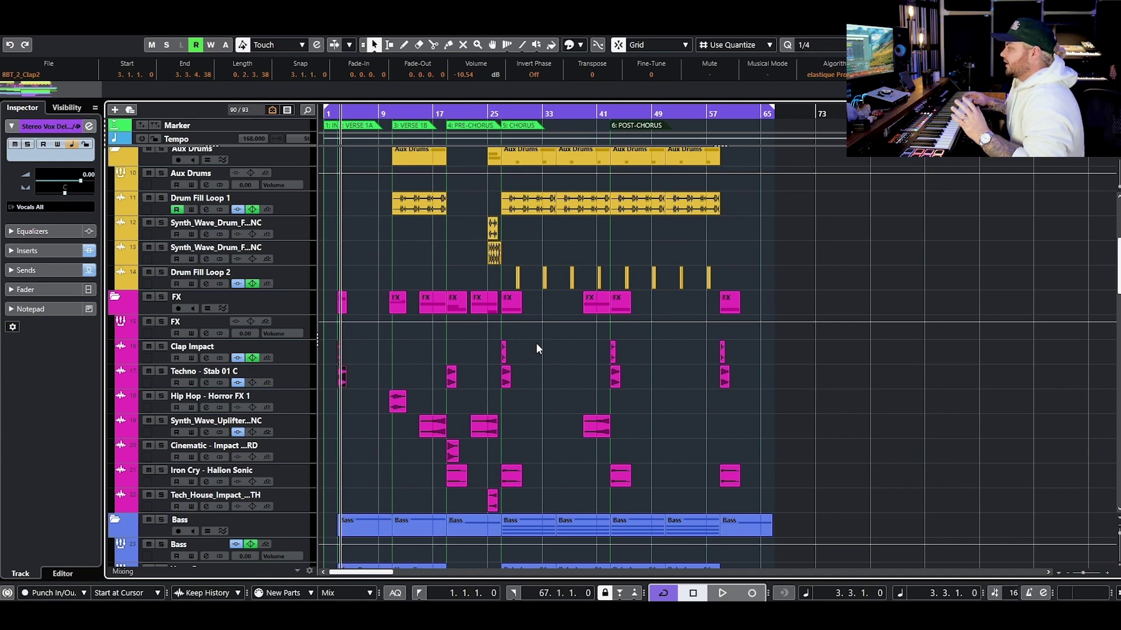
{"action": "scroll", "coordinate": [444, 292], "scroll_direction": "up", "scroll_amount": 5}
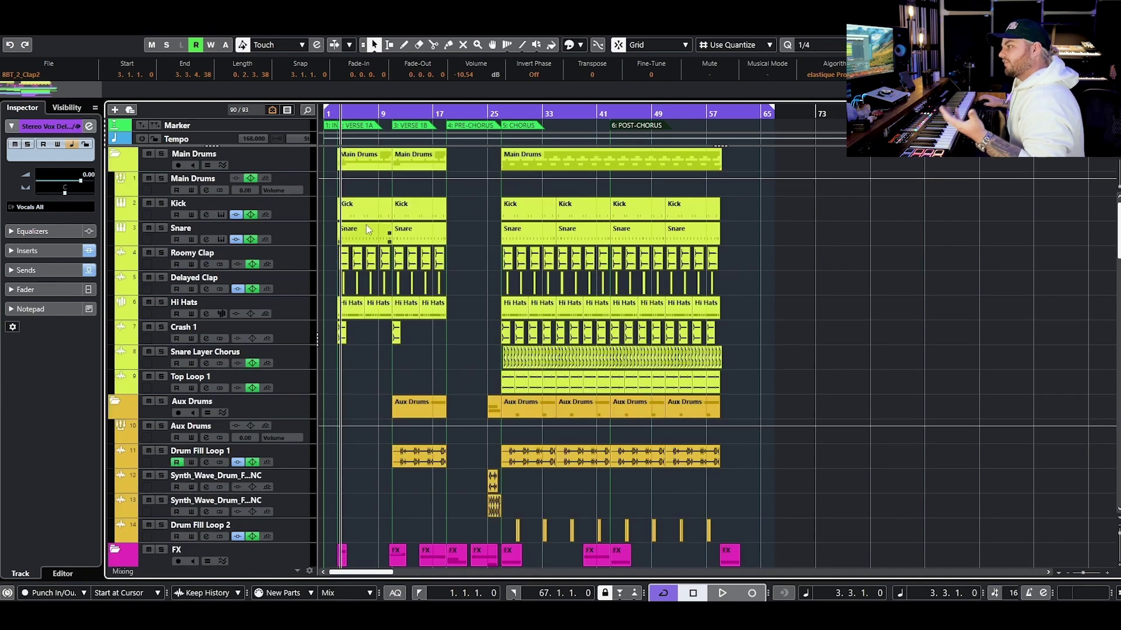
{"action": "left_click", "coordinate": [303, 186]}
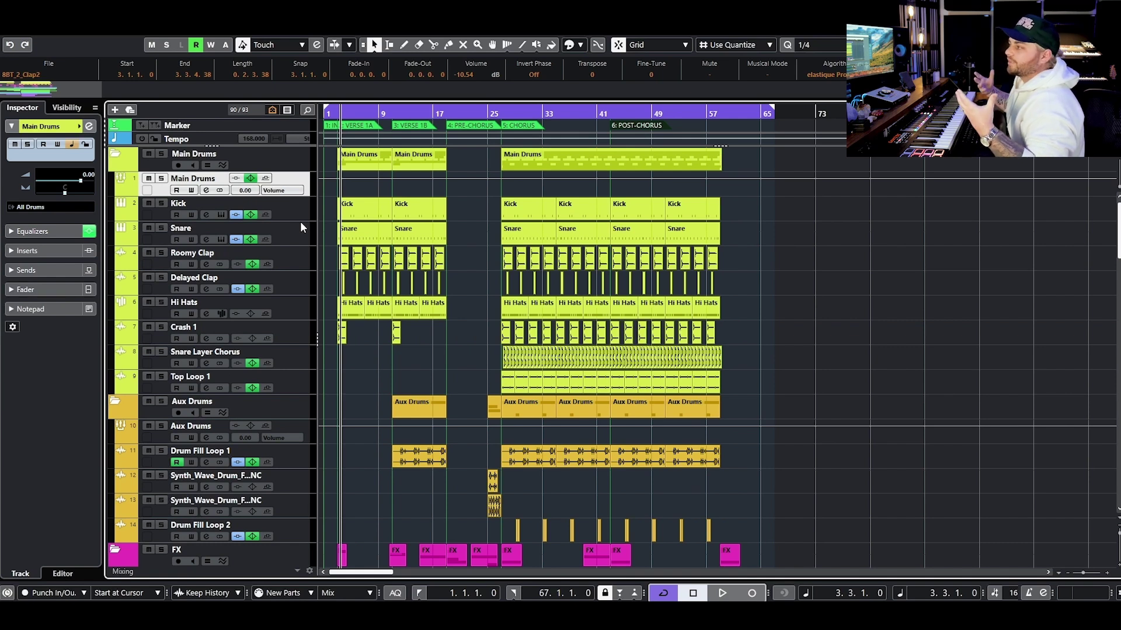
{"action": "left_click", "coordinate": [116, 155]}
{"action": "left_click", "coordinate": [117, 155]}
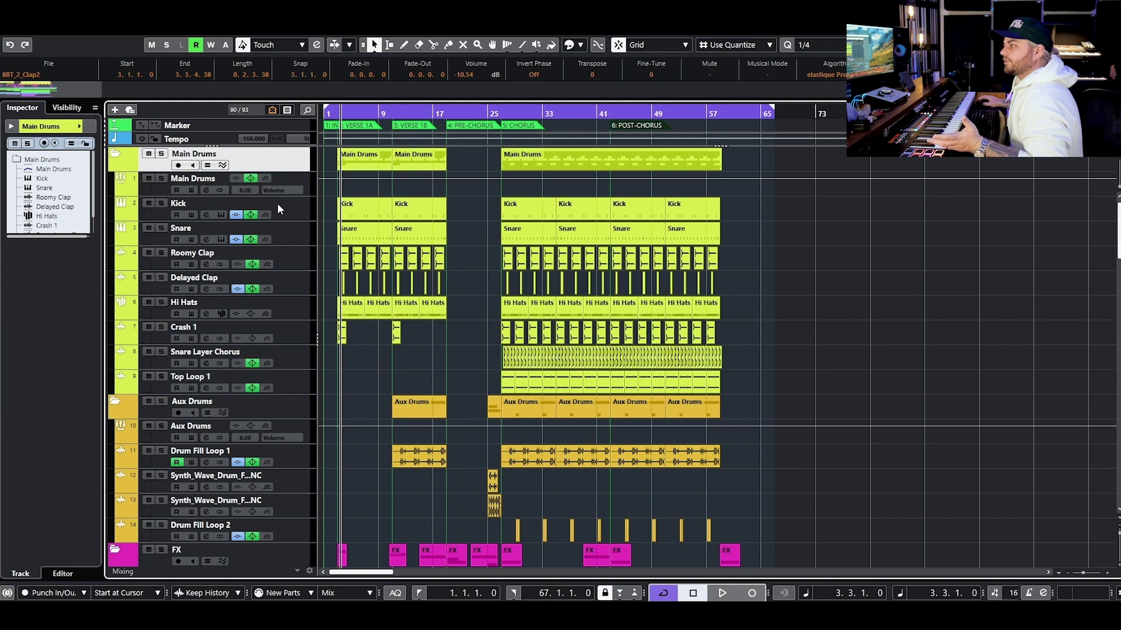
{"action": "left_click", "coordinate": [292, 187]}
{"action": "left_click", "coordinate": [207, 190]}
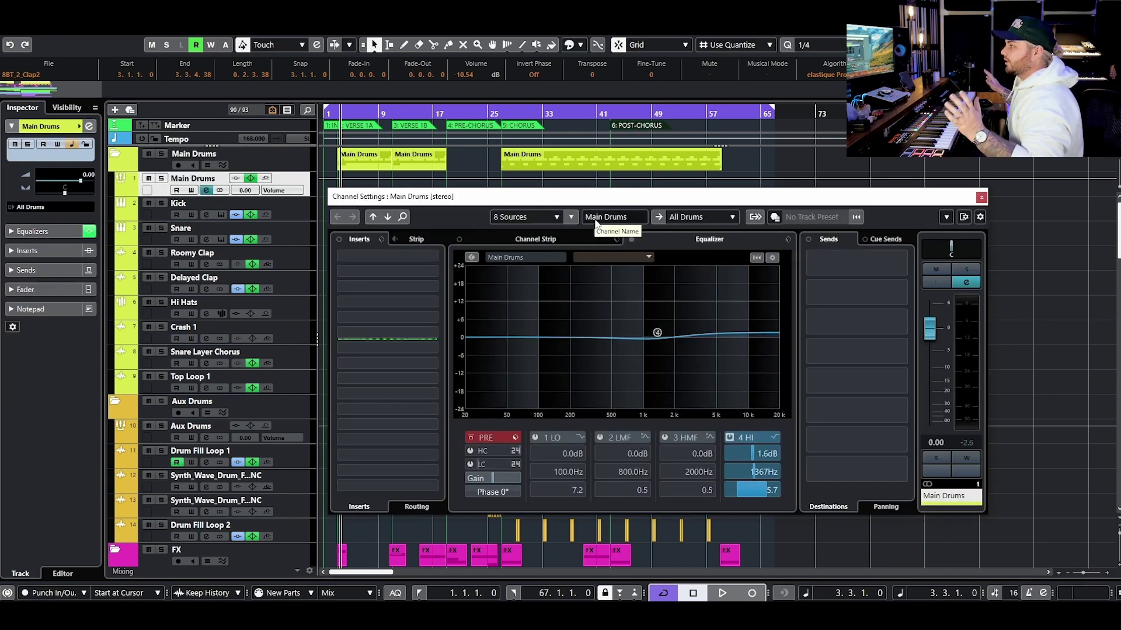
{"action": "left_click", "coordinate": [981, 197]}
{"action": "scroll", "coordinate": [924, 339], "scroll_direction": "down", "scroll_amount": 15}
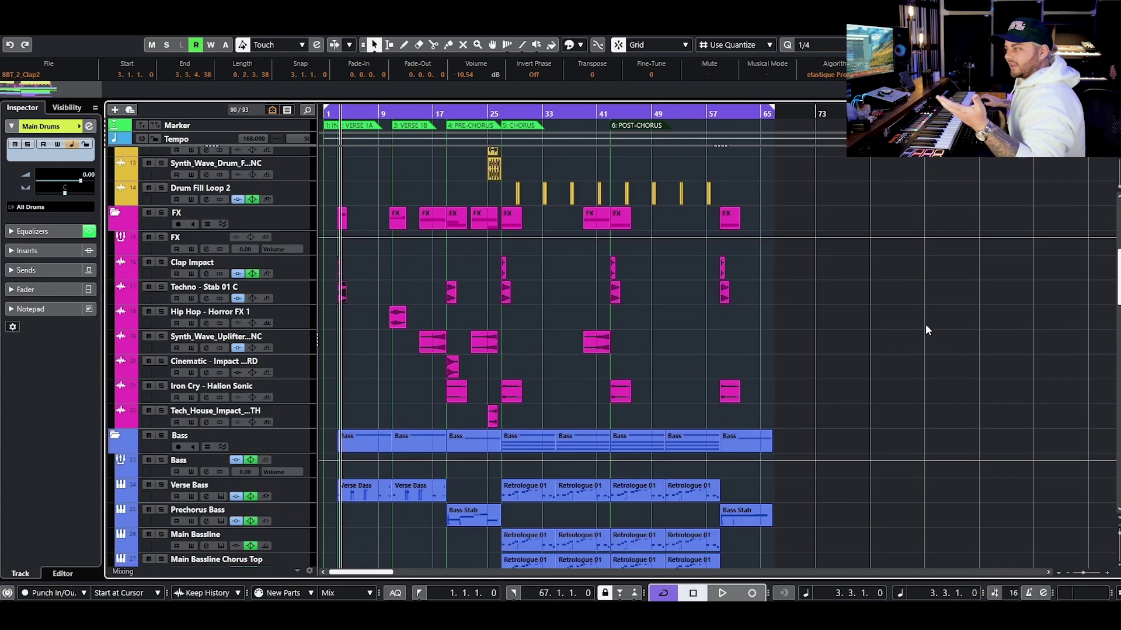
{"action": "scroll", "coordinate": [919, 345], "scroll_direction": "down", "scroll_amount": 10}
{"action": "scroll", "coordinate": [912, 353], "scroll_direction": "up", "scroll_amount": 5}
{"action": "scroll", "coordinate": [910, 373], "scroll_direction": "down", "scroll_amount": 5}
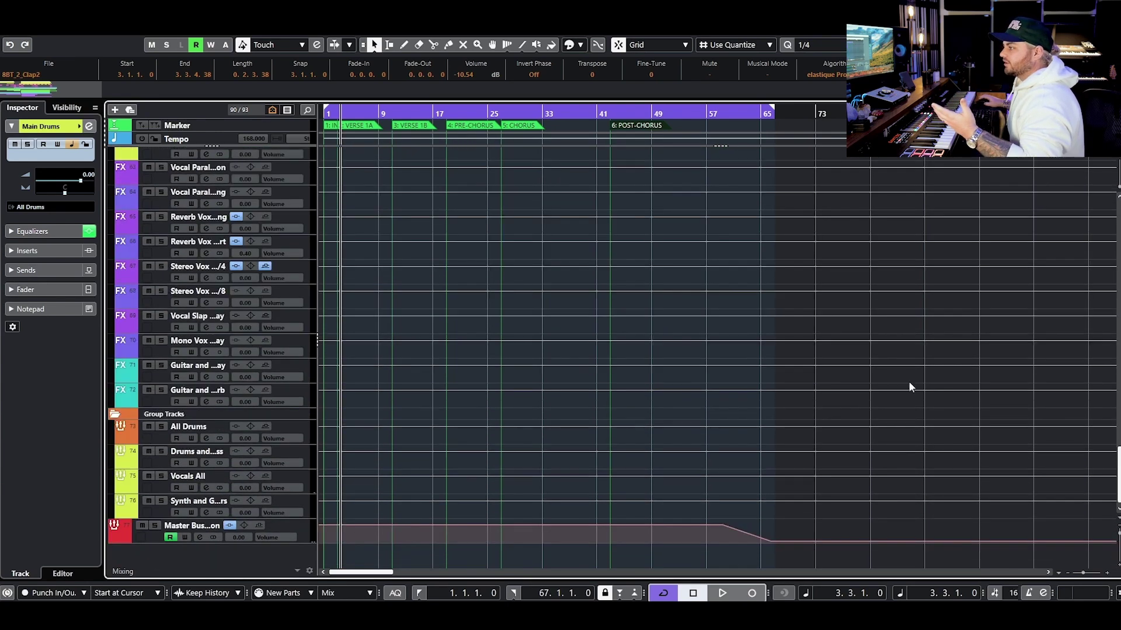